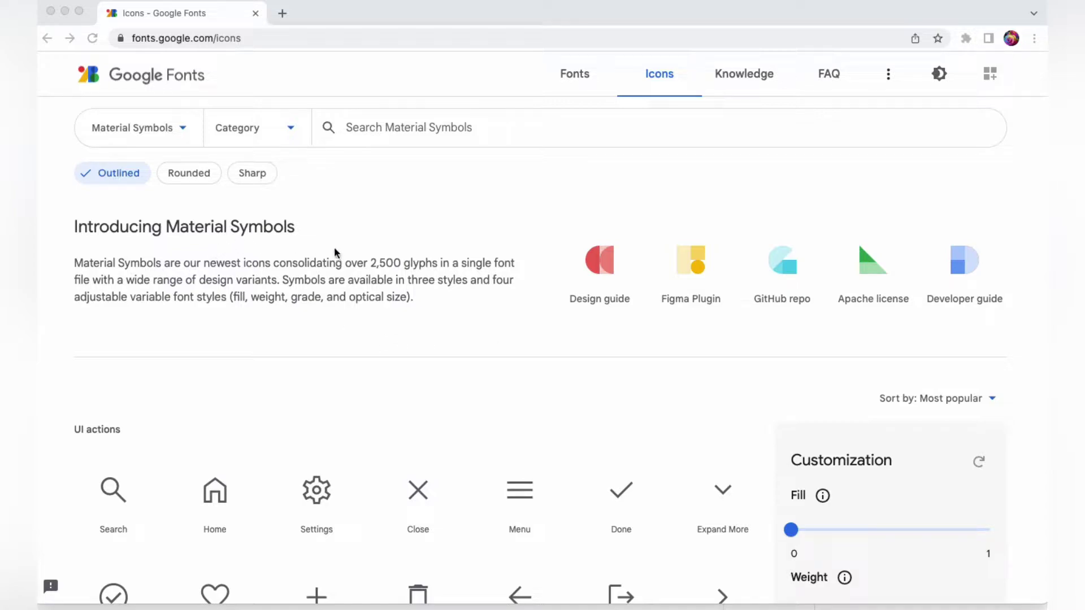
Step: Scroll down to the icon grid and settle the icon weight at 500
scroll(484, 299, down, 2)
scroll(485, 299, down, 1)
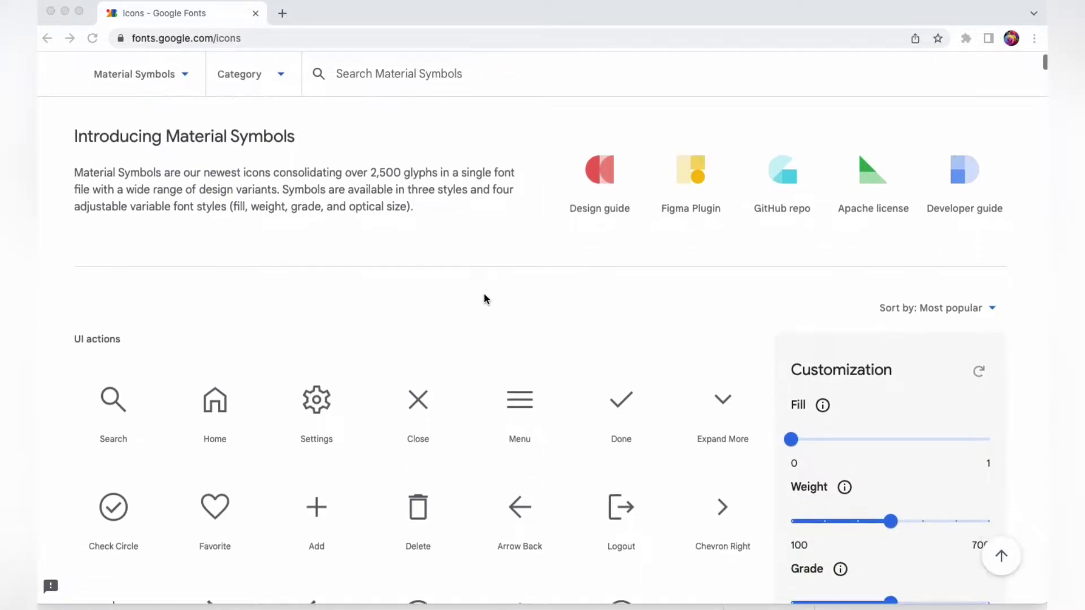
scroll(484, 298, down, 1)
scroll(485, 298, down, 2)
scroll(484, 299, down, 2)
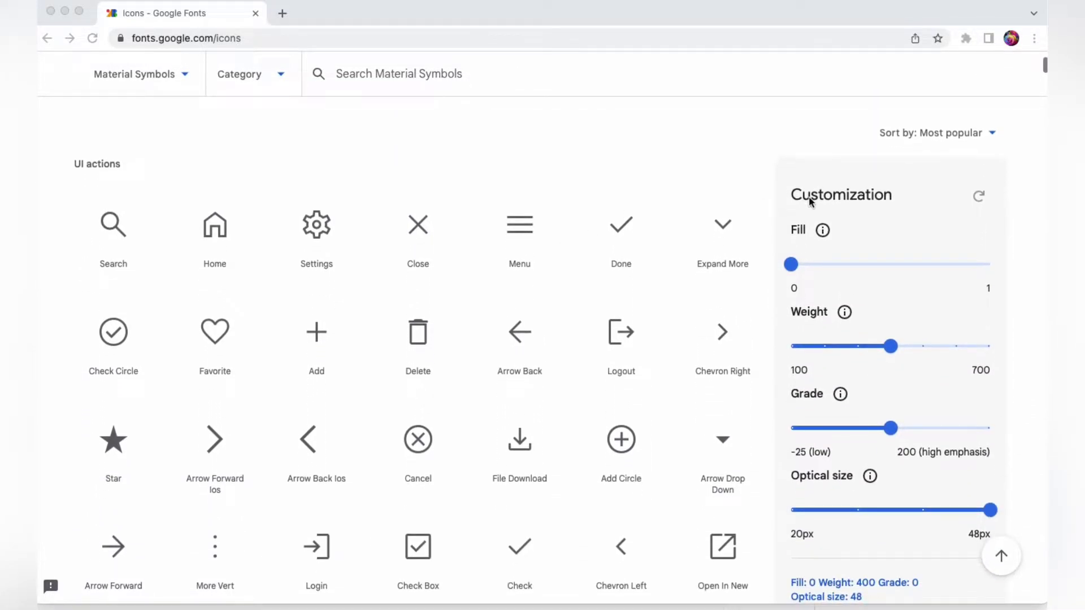
scroll(687, 411, down, 1)
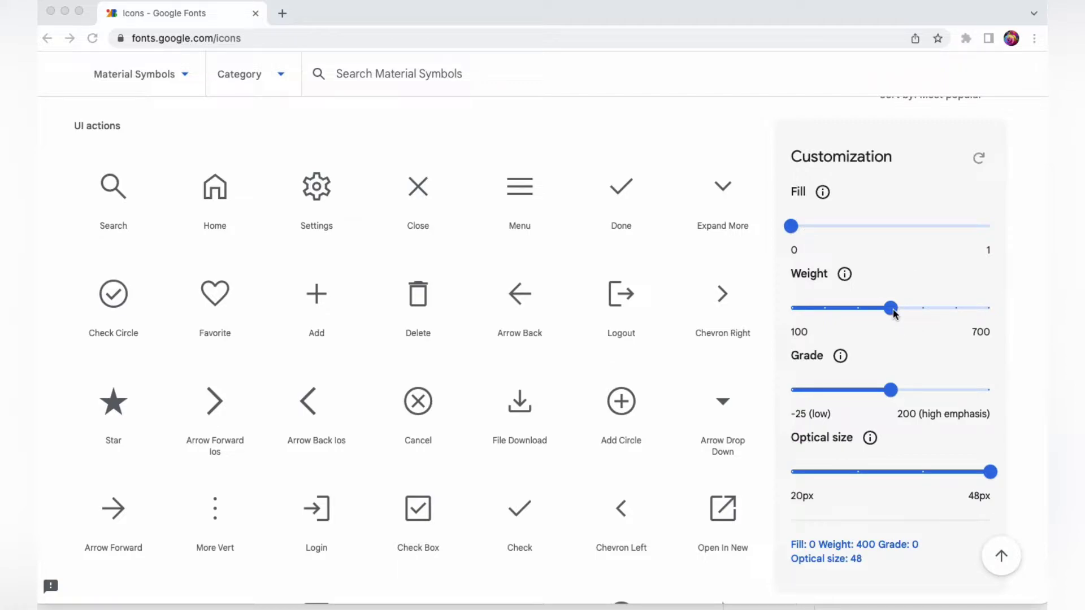
click(858, 309)
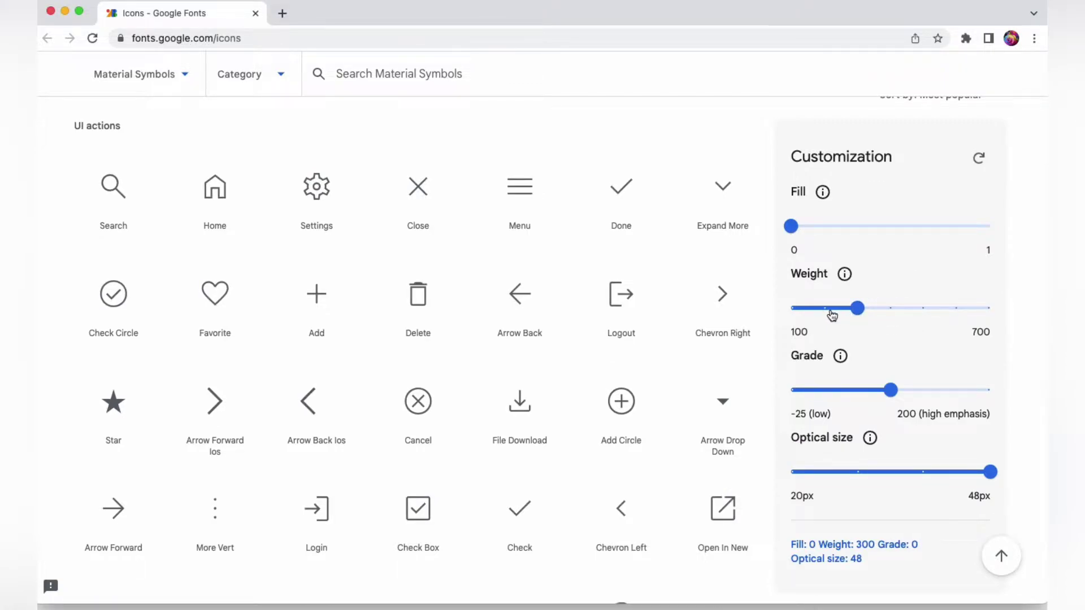
click(831, 311)
click(797, 310)
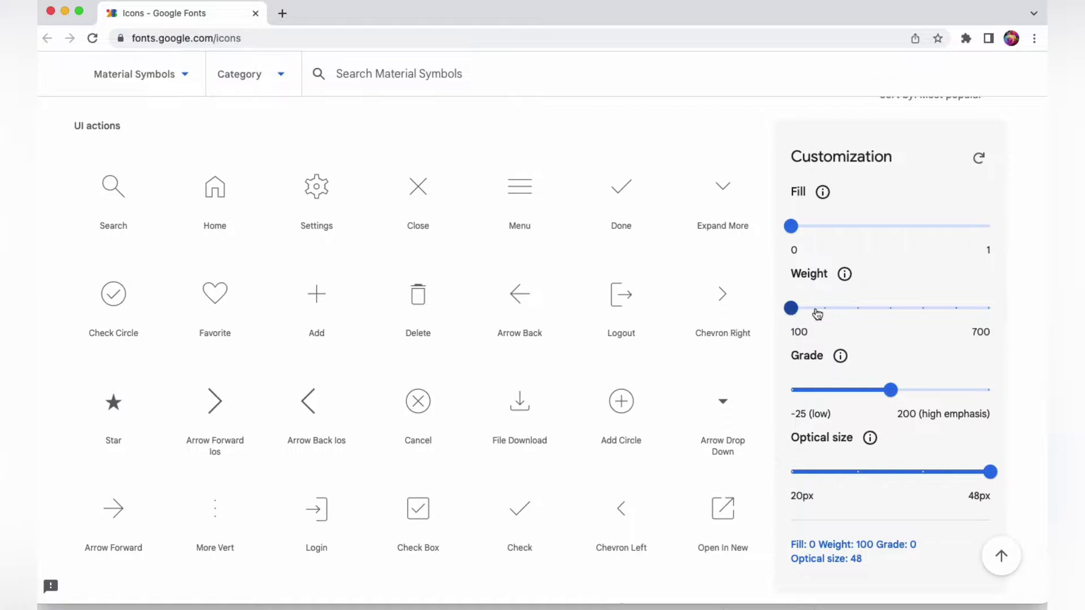
click(987, 314)
click(957, 309)
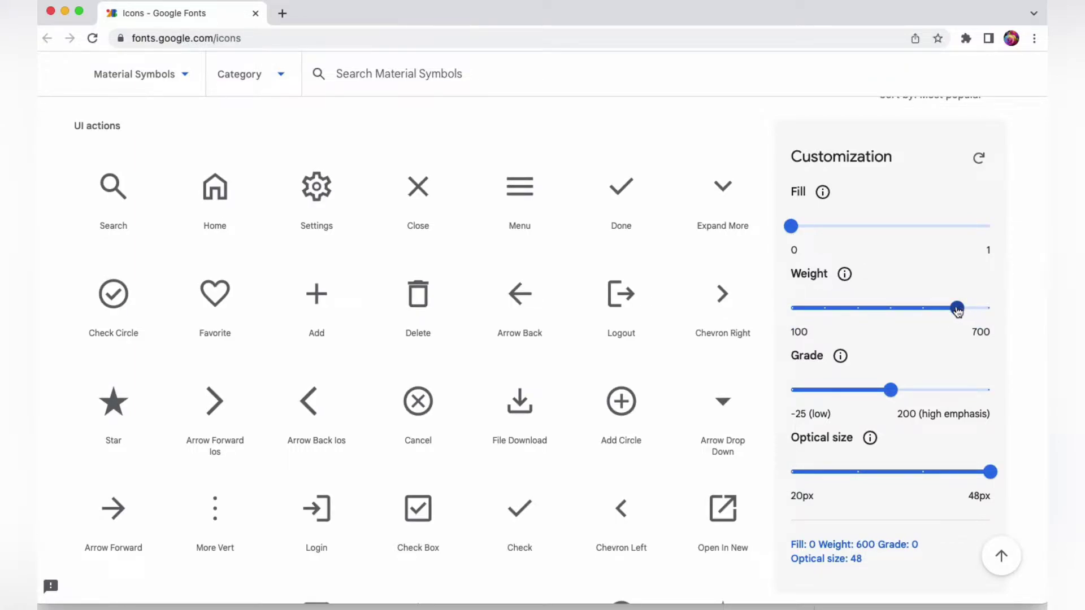
click(923, 309)
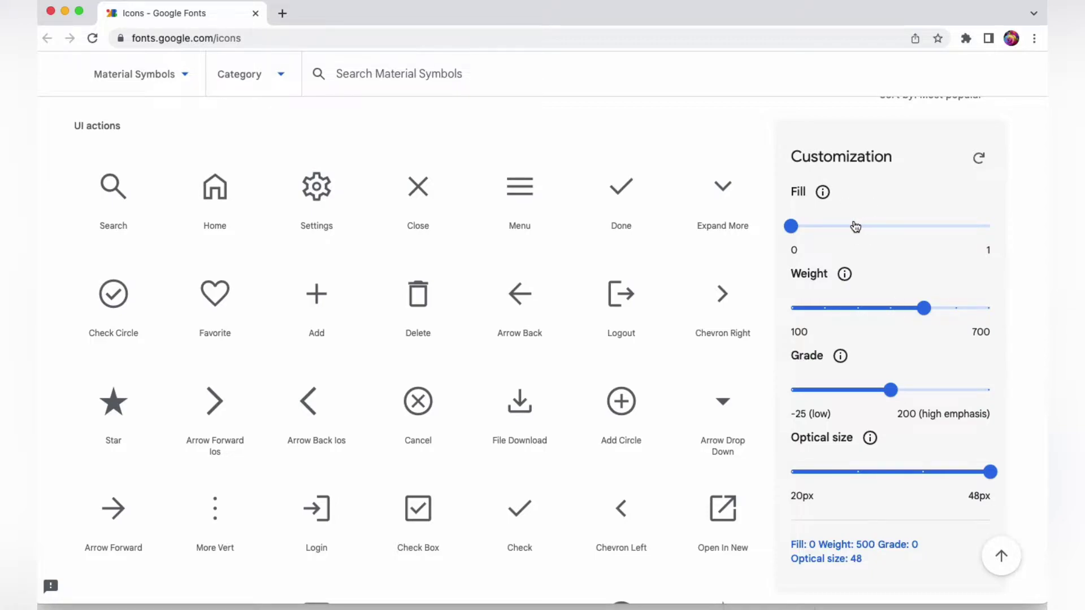
Step: Turn Fill up to 1 so the icons preview solid
click(801, 229)
drag(801, 229, 995, 237)
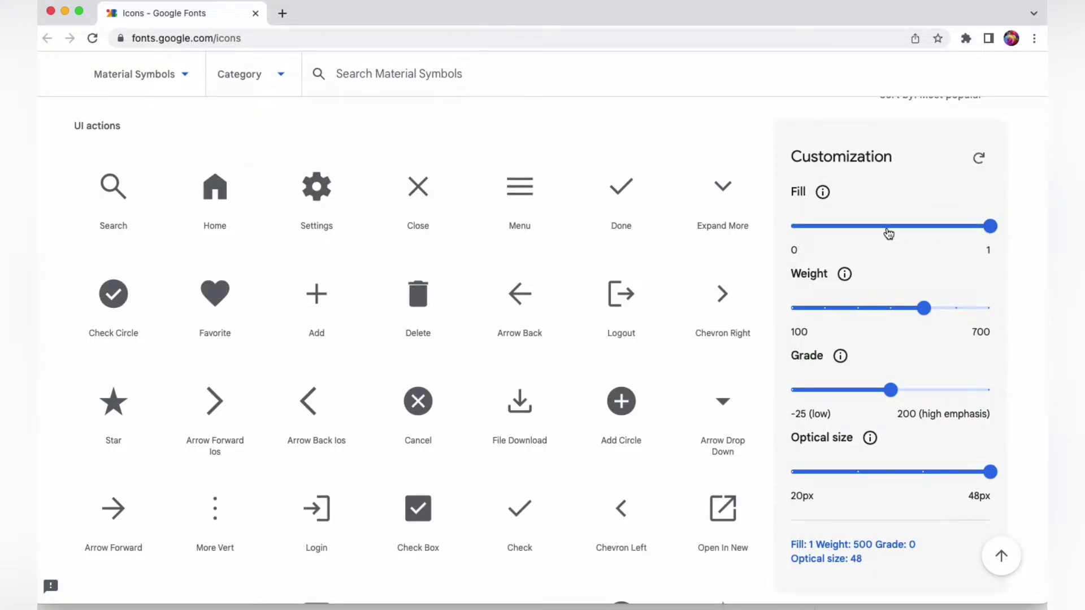
click(820, 230)
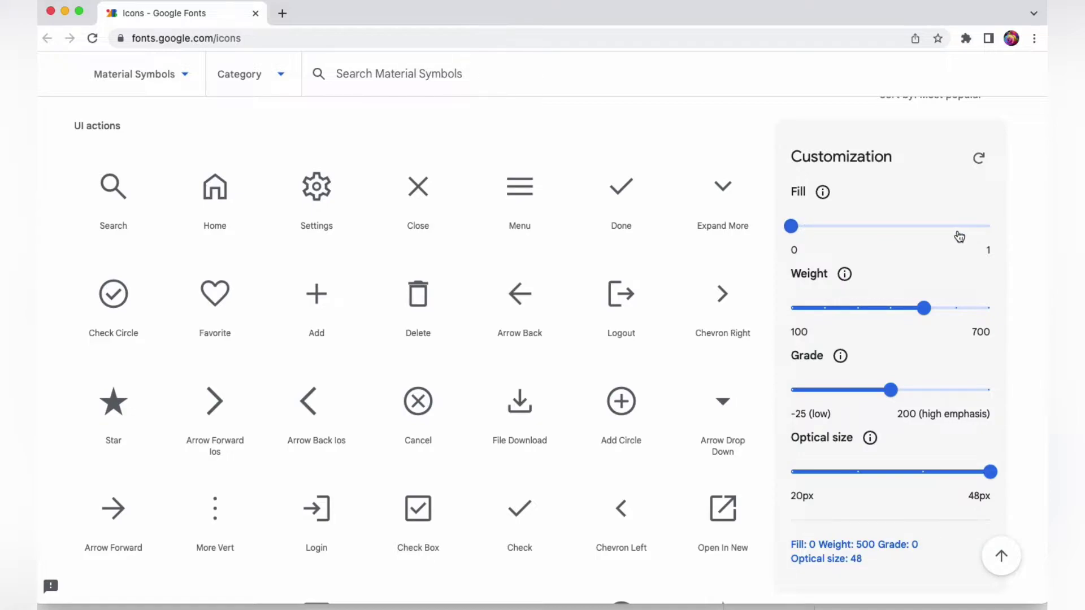
click(986, 233)
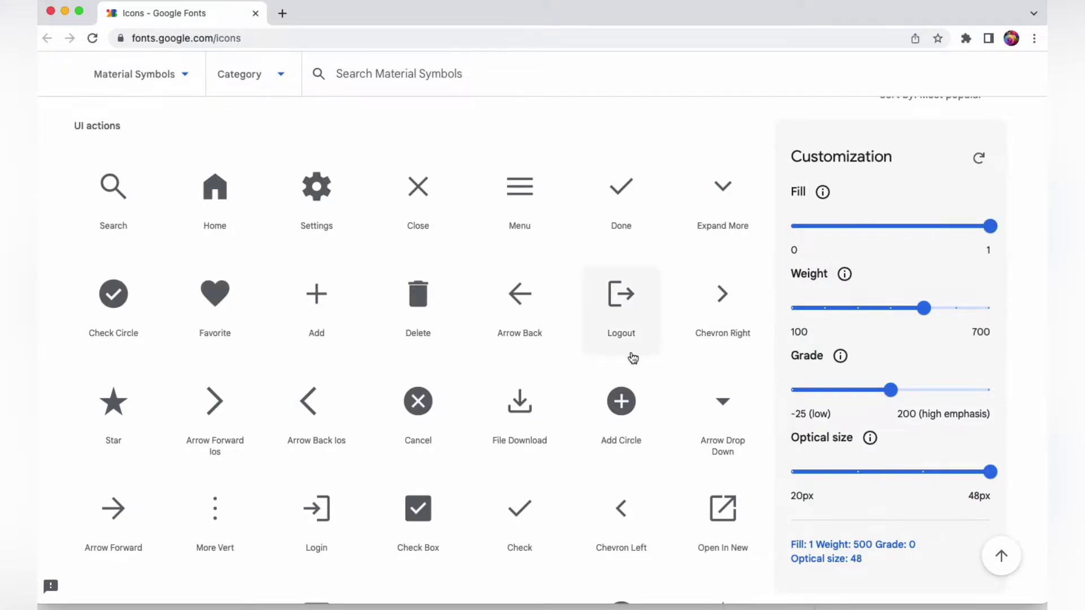
Step: Set the icon preview's Grade slider to -25 and Optical size to 24px
scroll(632, 357, down, 1)
scroll(633, 358, down, 5)
scroll(633, 358, down, 2)
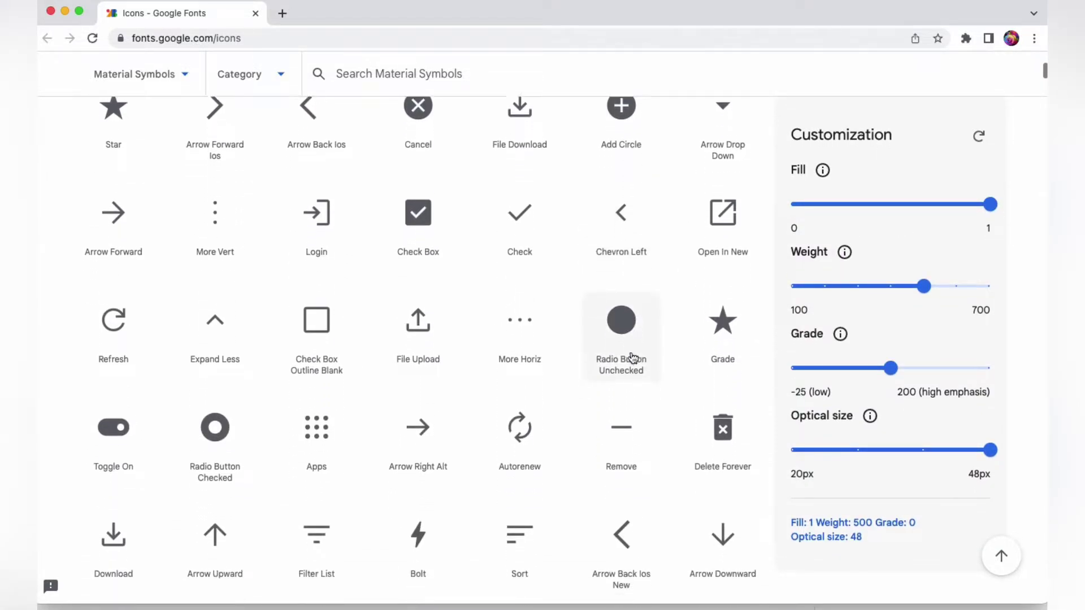
scroll(633, 358, down, 4)
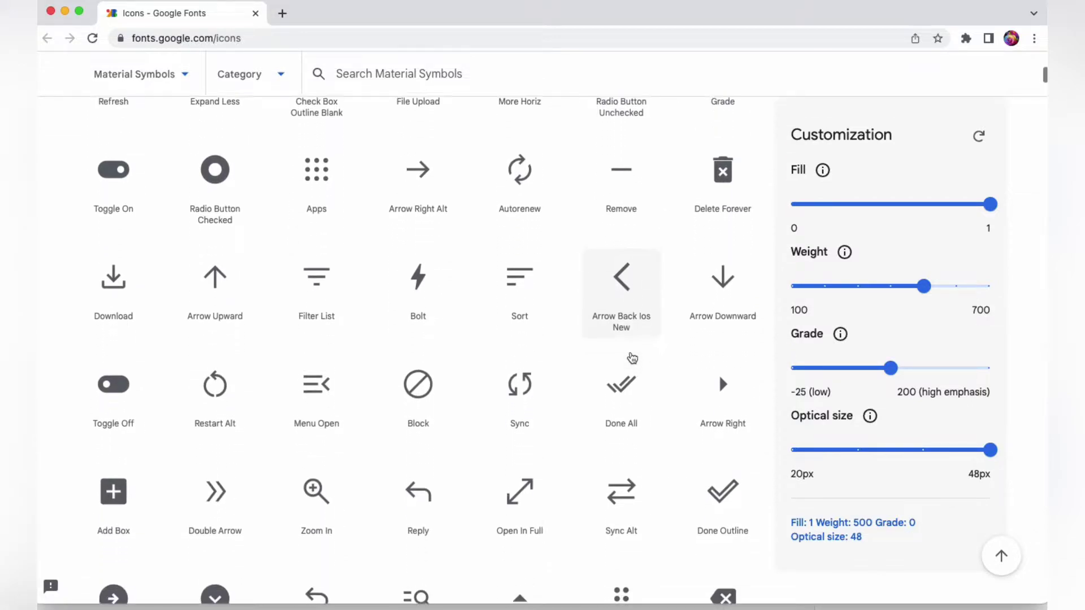
scroll(633, 358, down, 1)
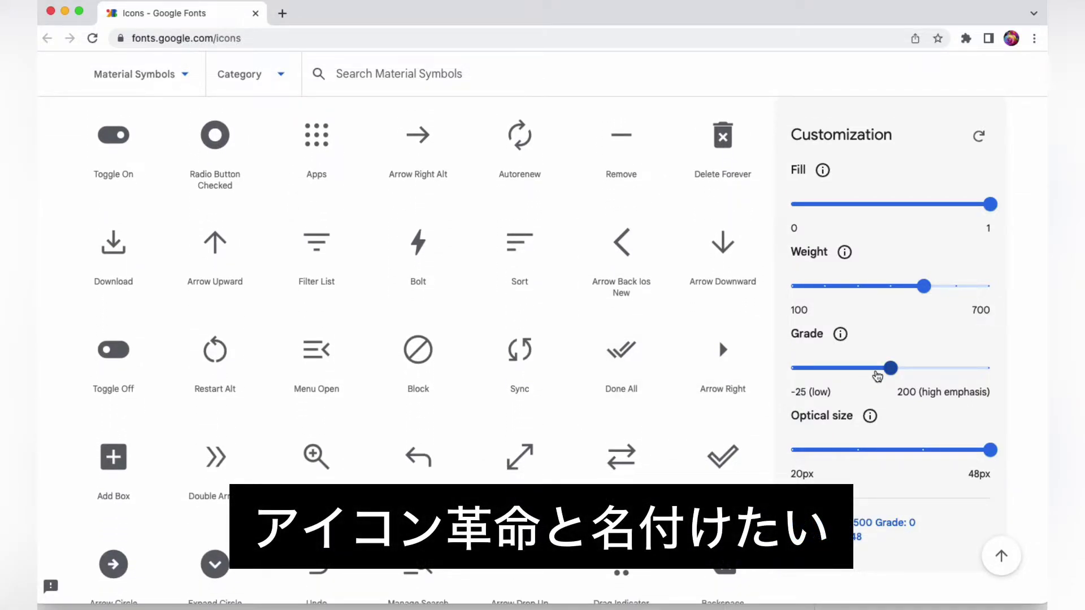
click(965, 370)
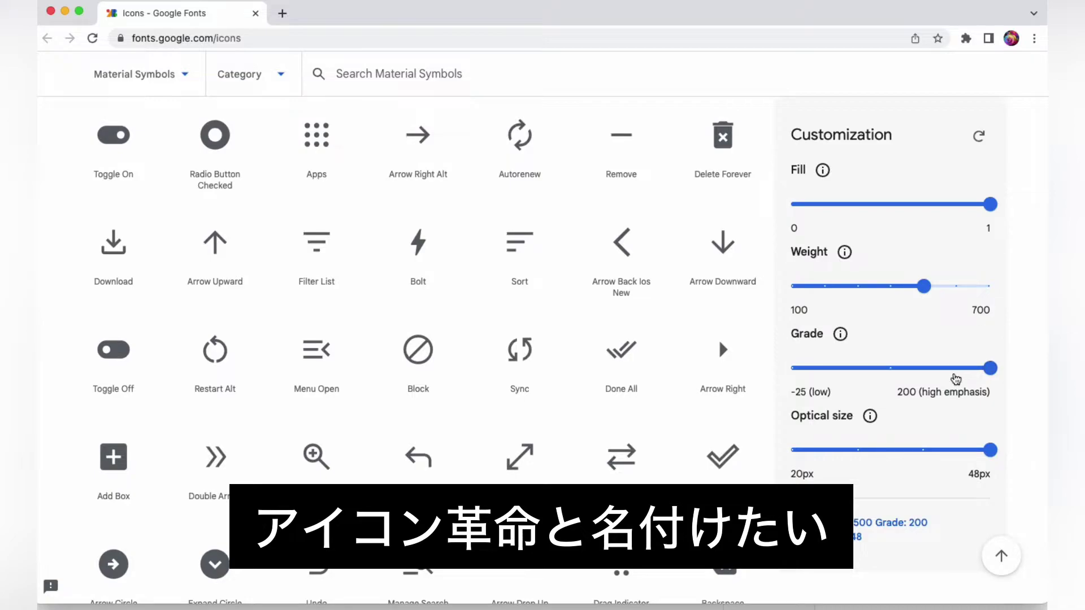
click(824, 370)
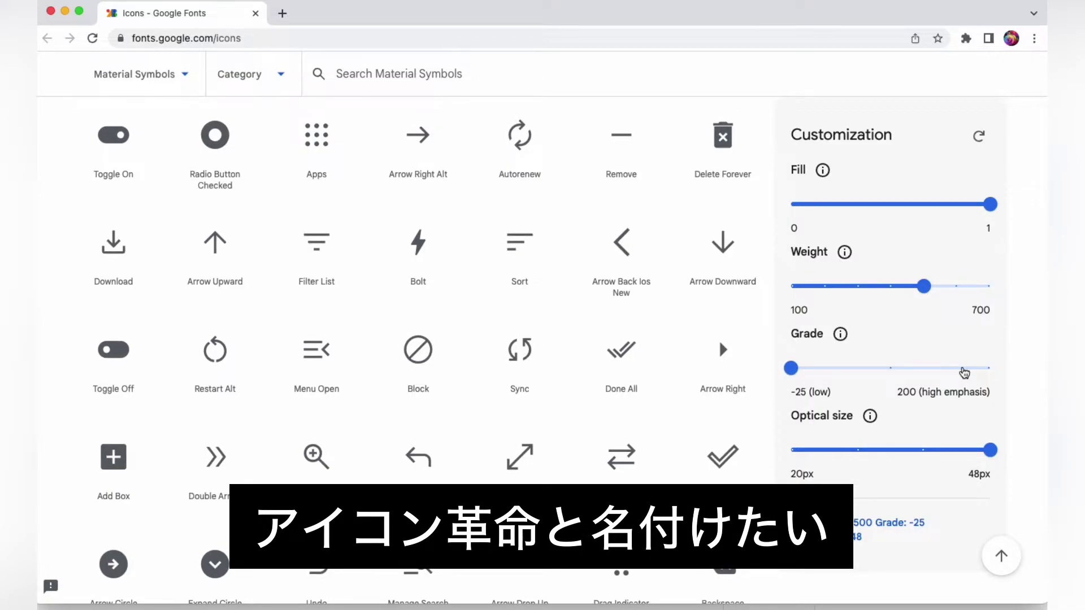
click(929, 450)
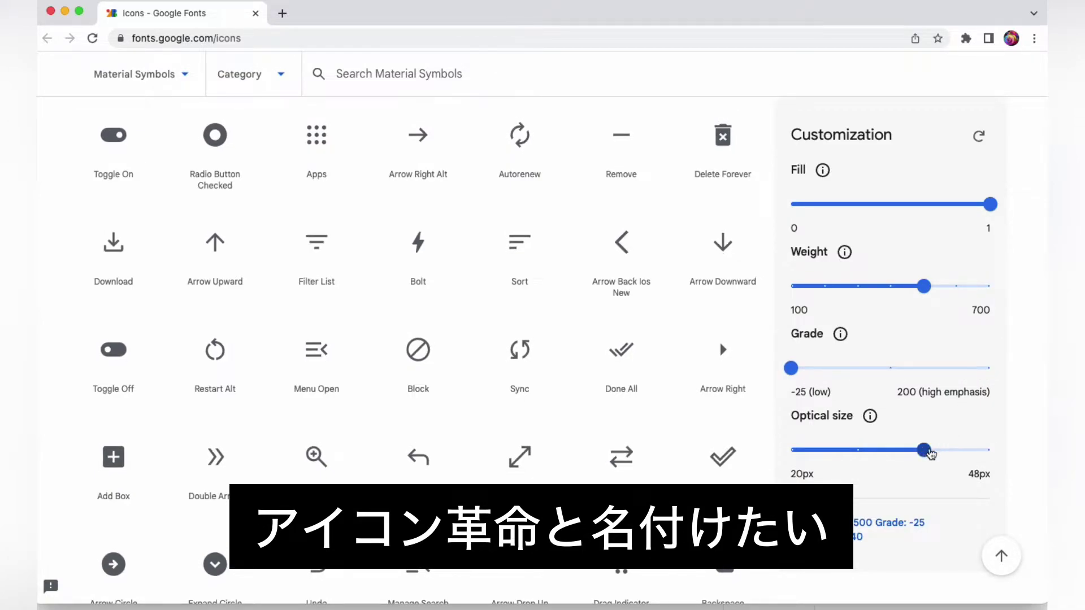
click(871, 451)
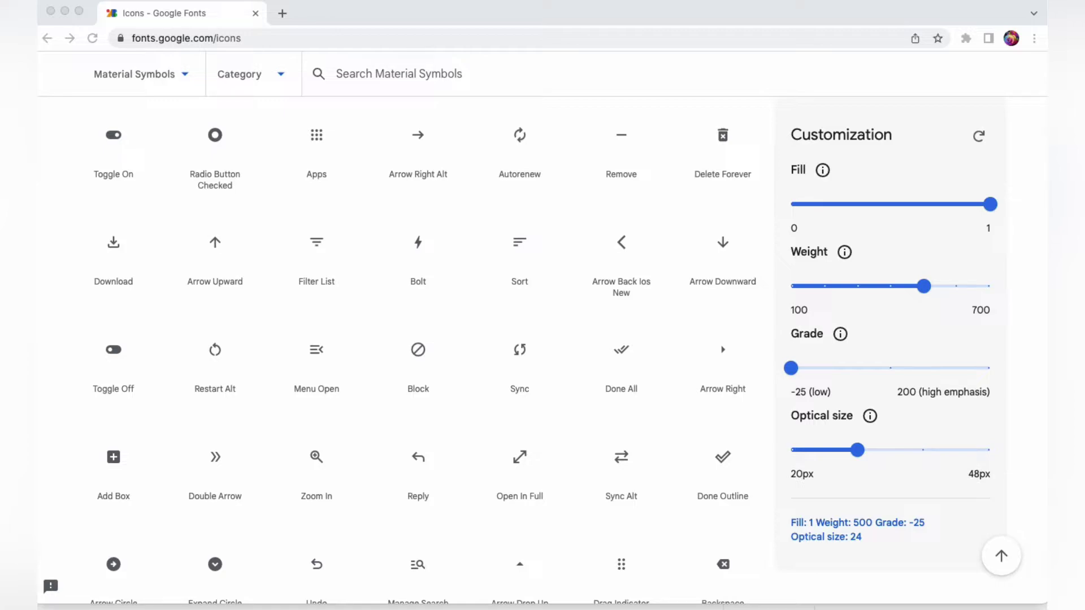
scroll(615, 309, down, 5)
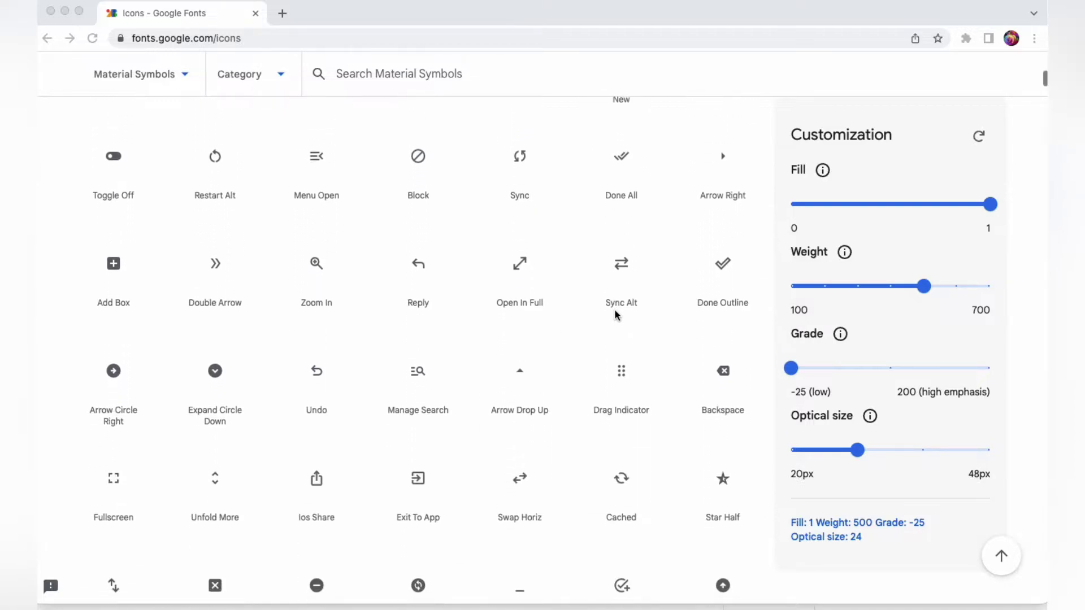
scroll(614, 315, down, 1)
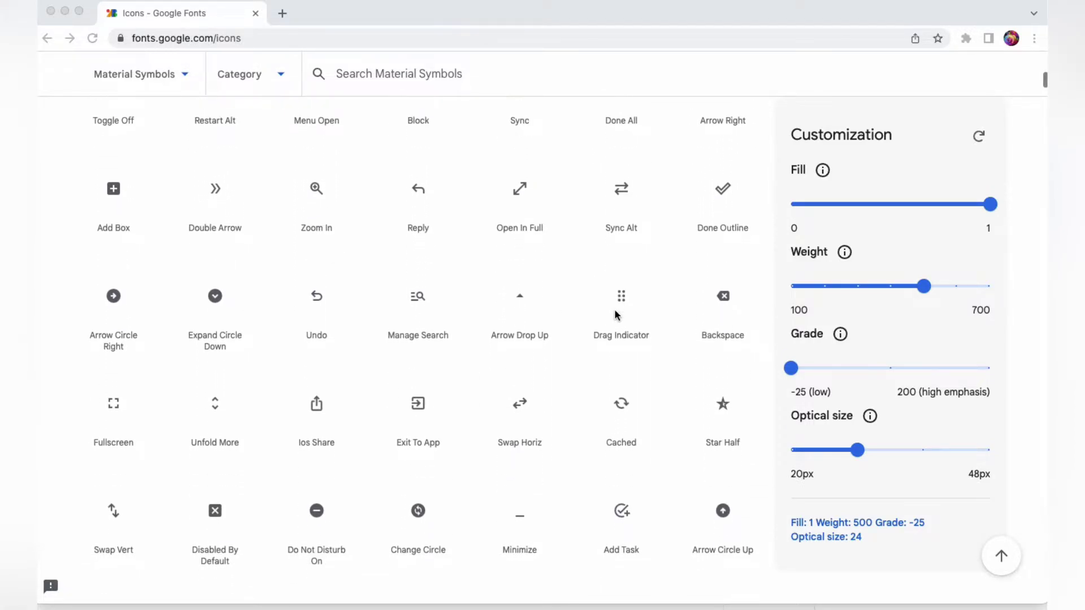
scroll(615, 310, down, 1)
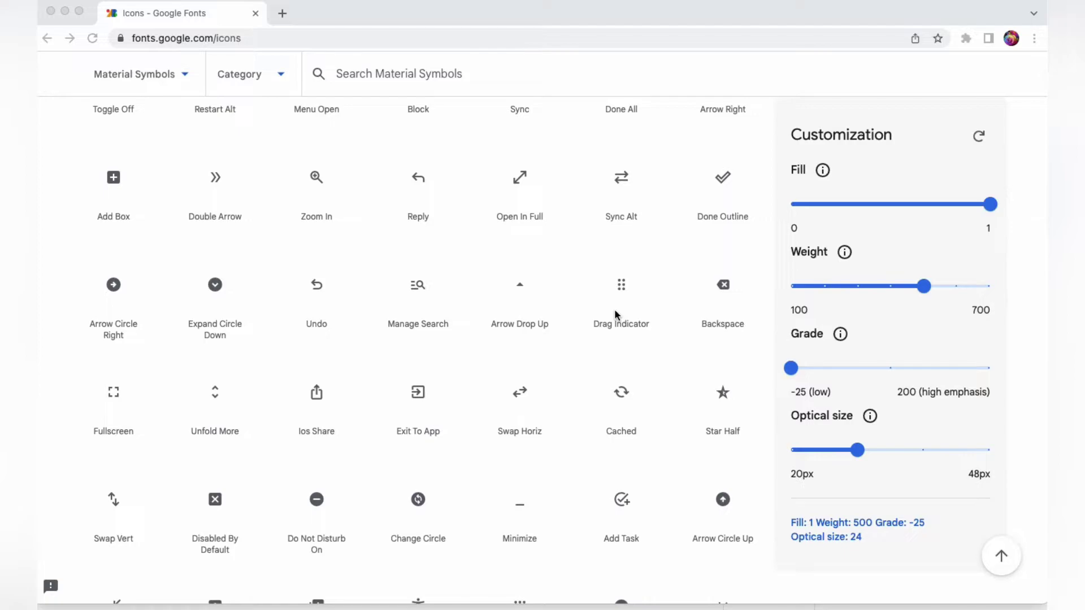
scroll(615, 310, down, 10)
scroll(615, 308, down, 6)
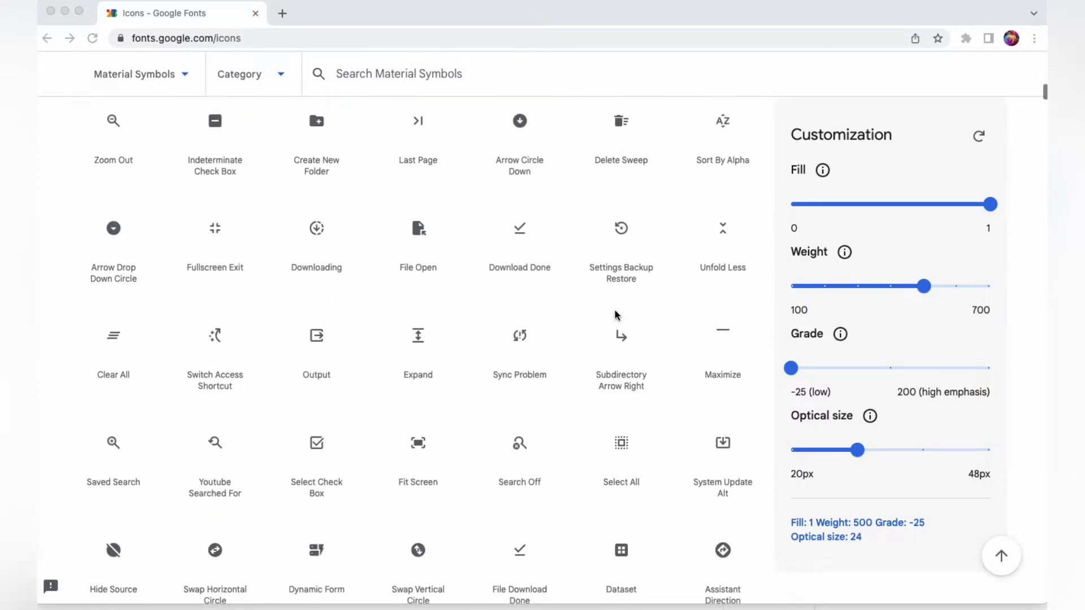
scroll(615, 308, down, 7)
scroll(615, 311, up, 15)
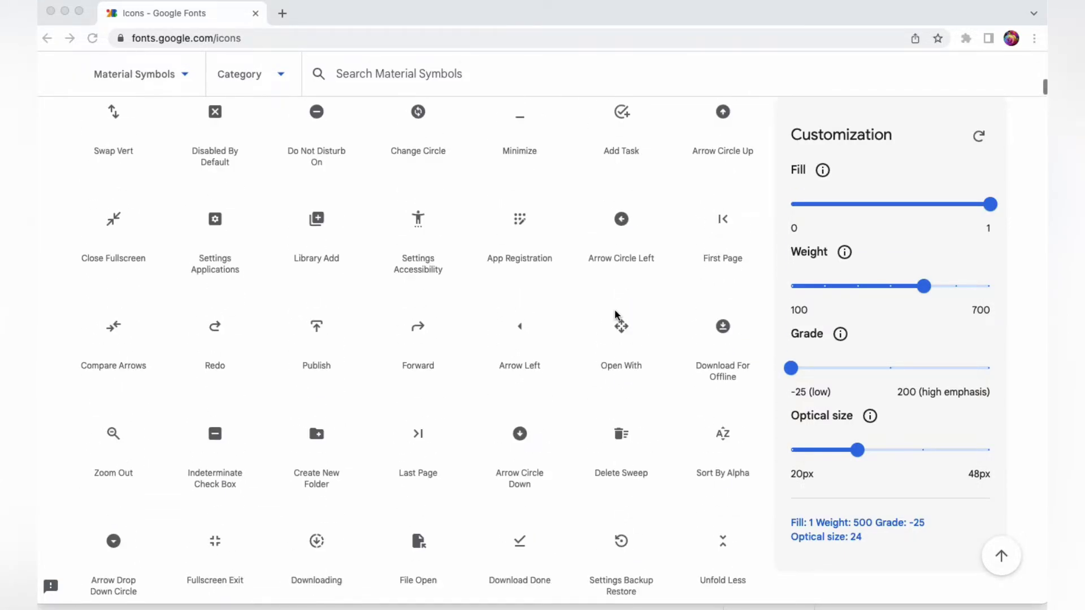
scroll(615, 311, up, 10)
scroll(614, 310, up, 5)
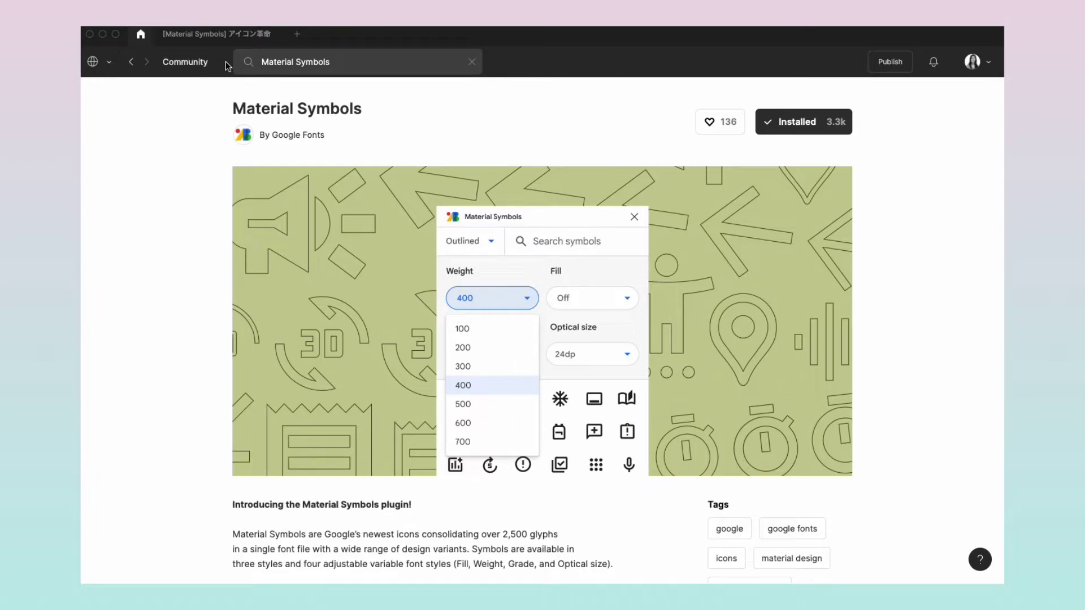
Step: Search Figma Community for Material Symbols, filtered to plugins
click(312, 62)
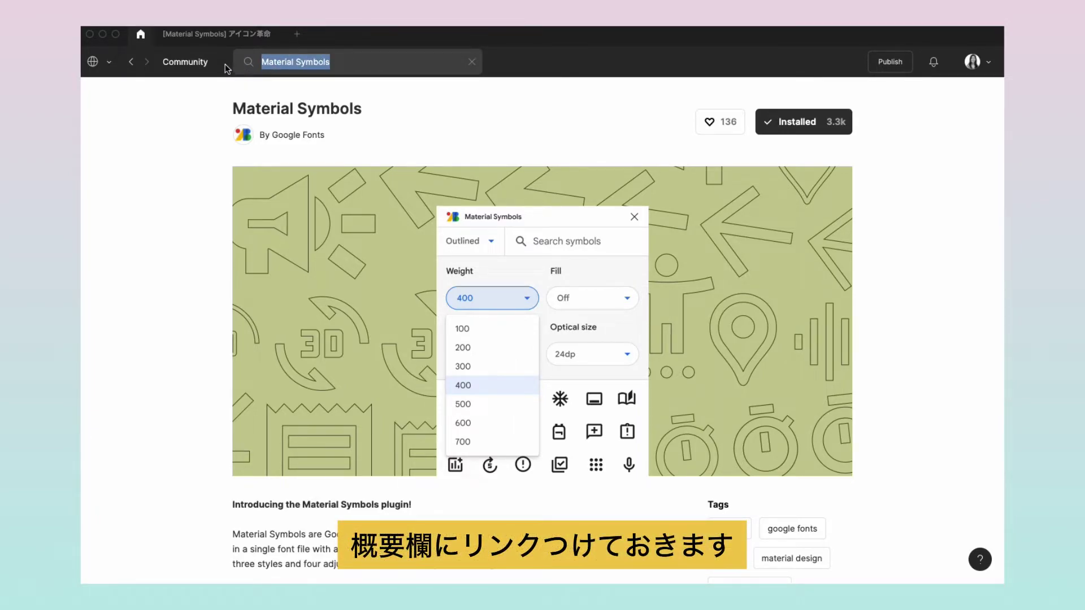
click(167, 63)
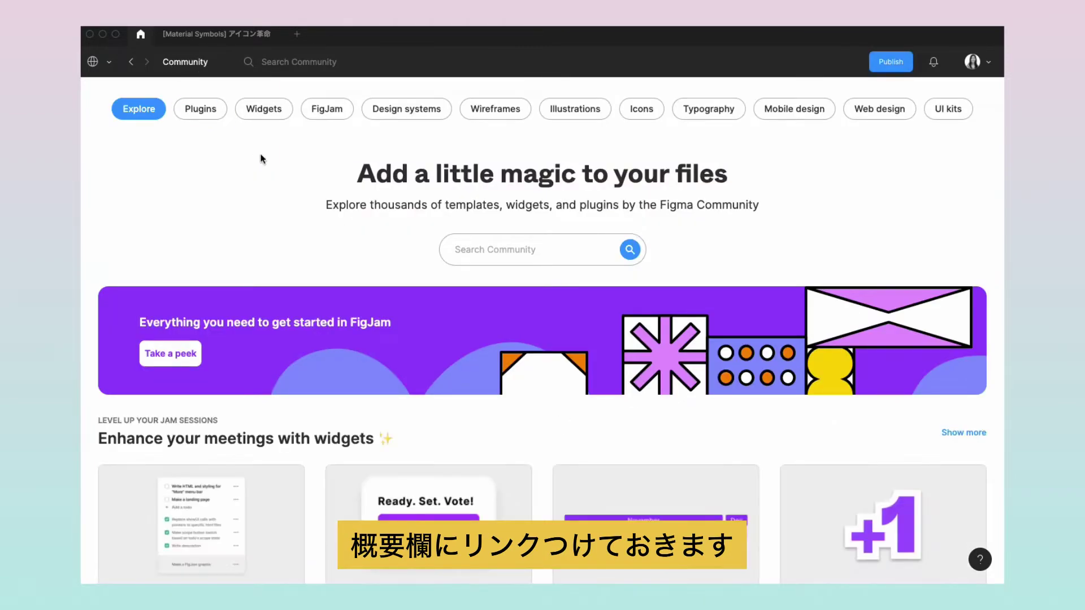
click(498, 245)
text(Material Symbols)
click(631, 249)
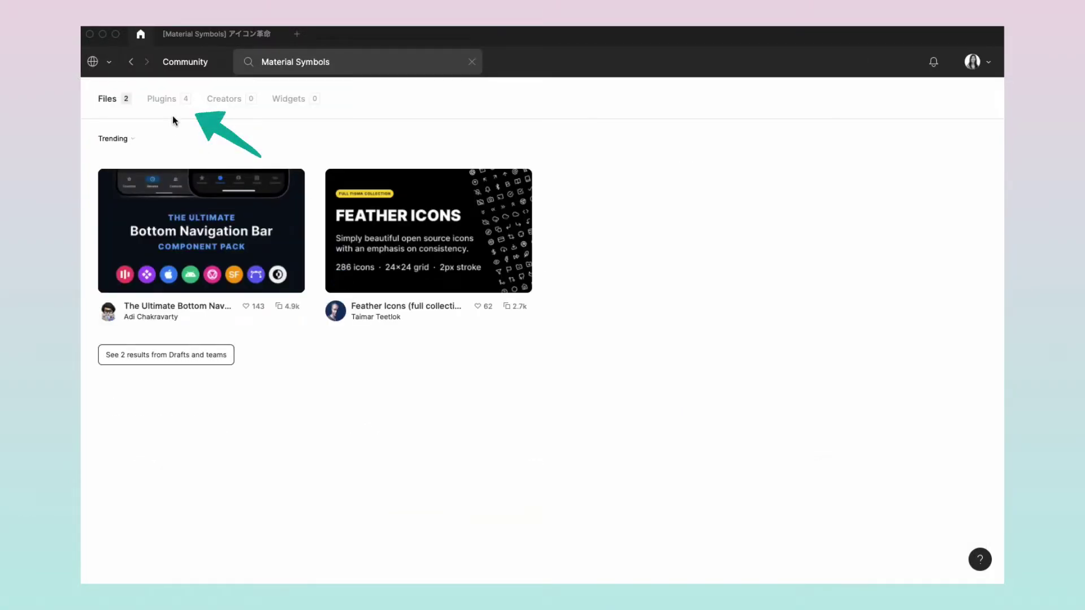
click(162, 102)
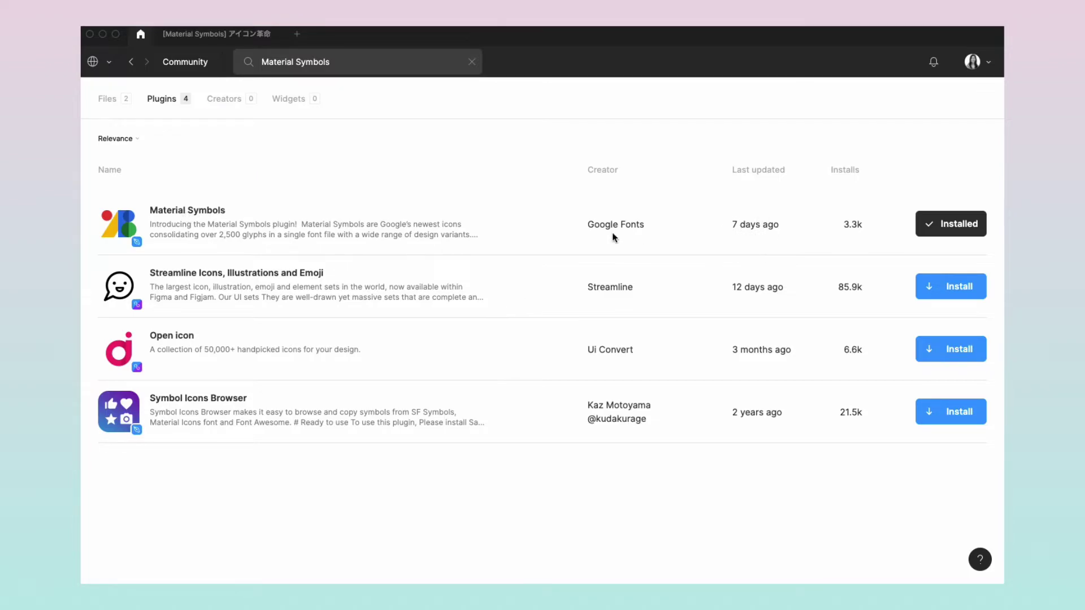
Step: Open the Material Symbols plugin's details page and scroll through its description
click(195, 212)
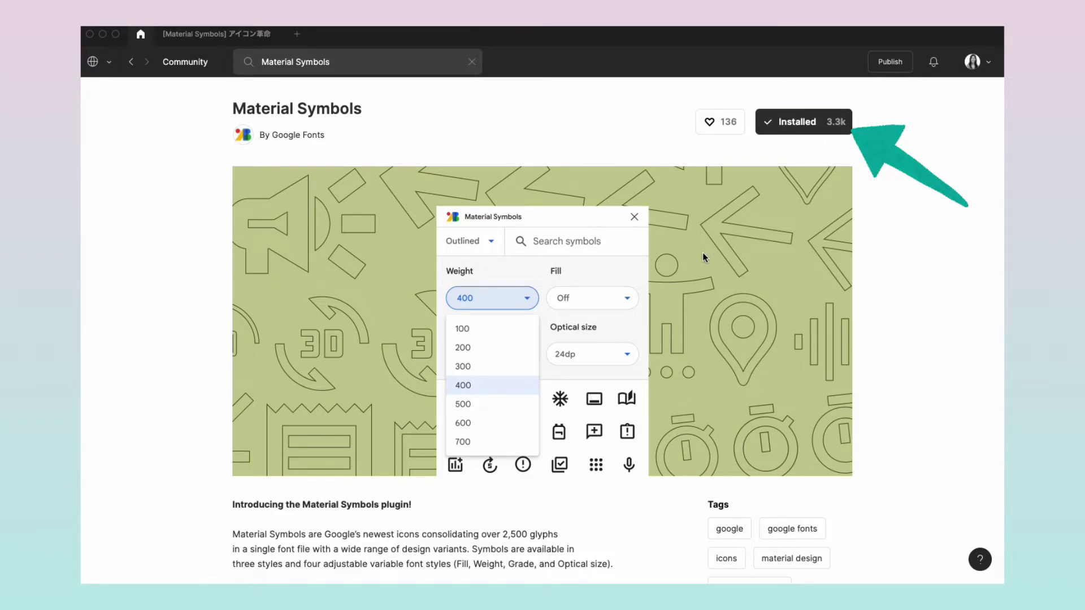
scroll(703, 254, down, 1)
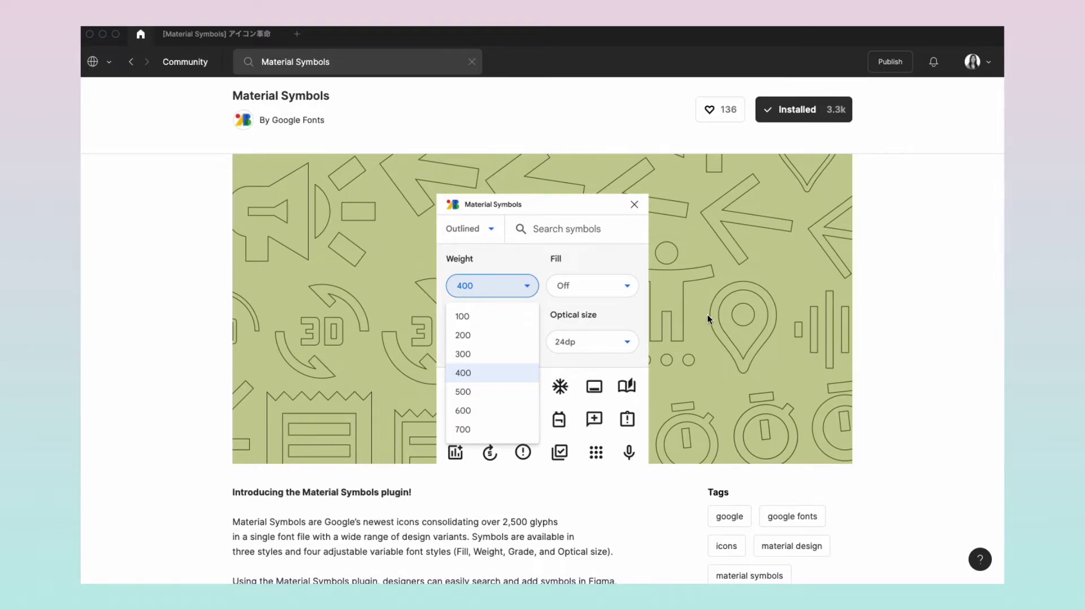
scroll(618, 317, up, 1)
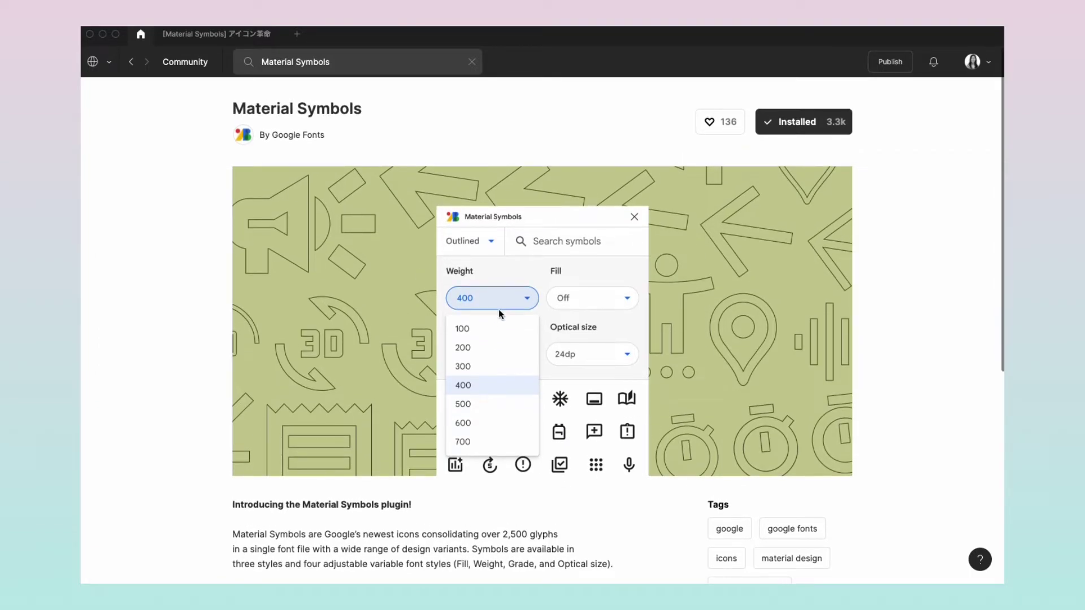
scroll(499, 310, down, 1)
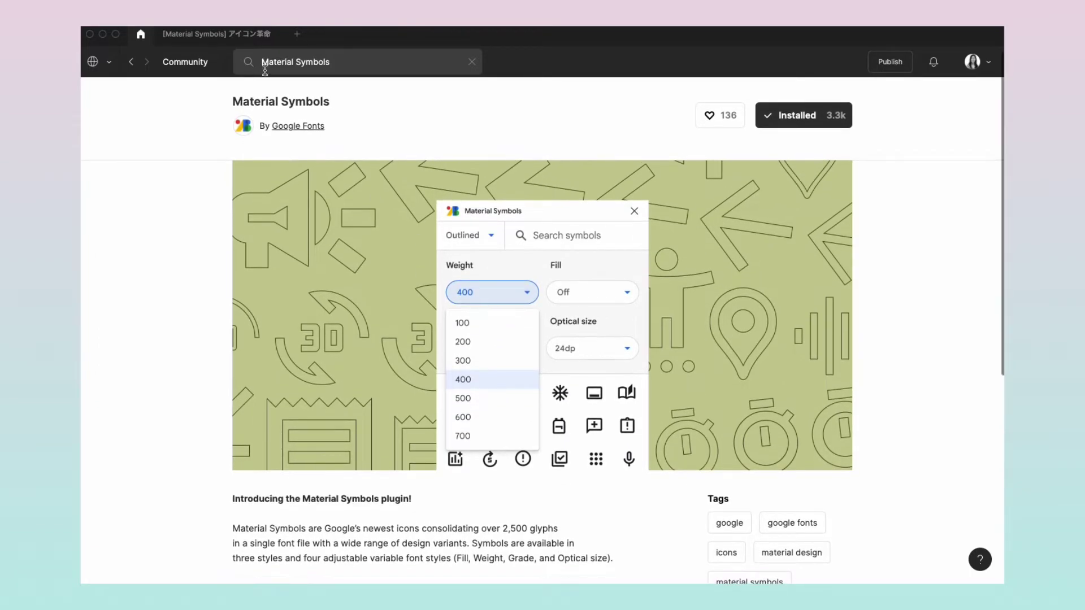
Step: Back in the '[Material Symbols] アイコン革命' file, run the Material Symbols plugin from Quick Actions
click(242, 37)
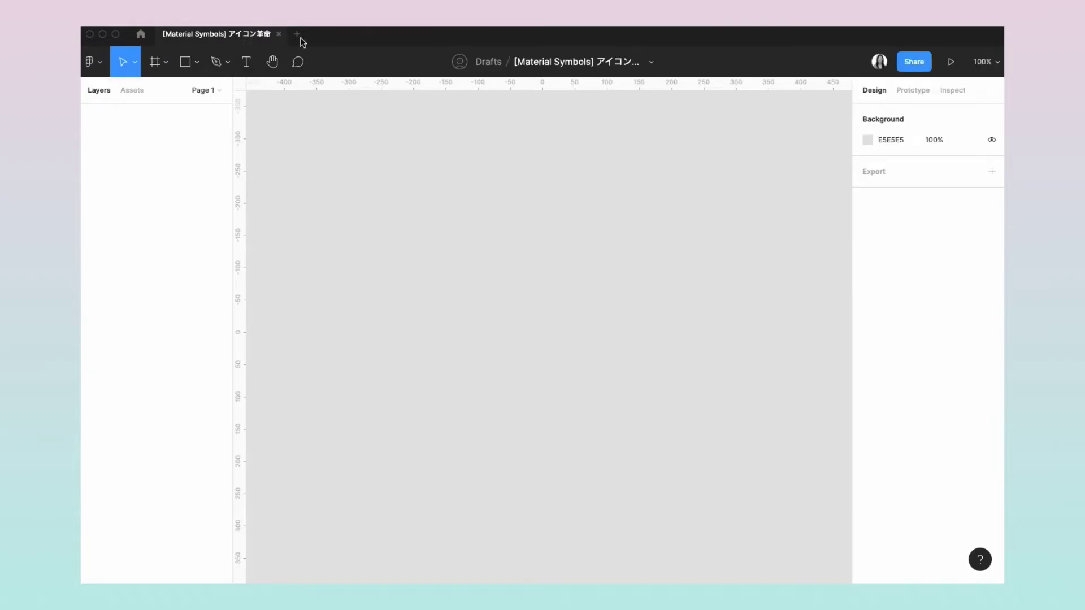
click(483, 253)
key(super+slash)
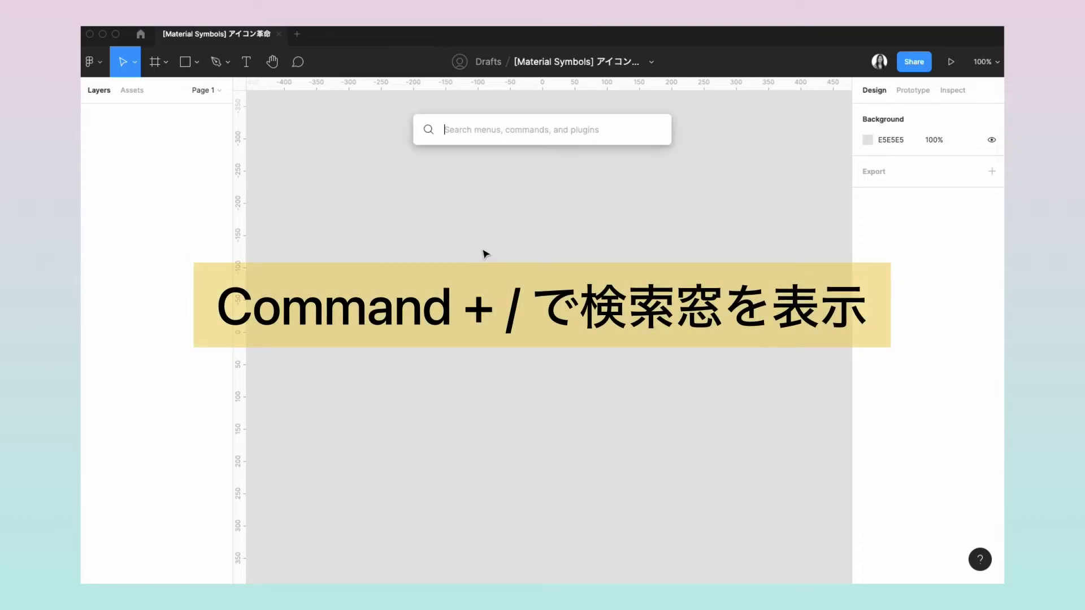
text(Material Symbols)
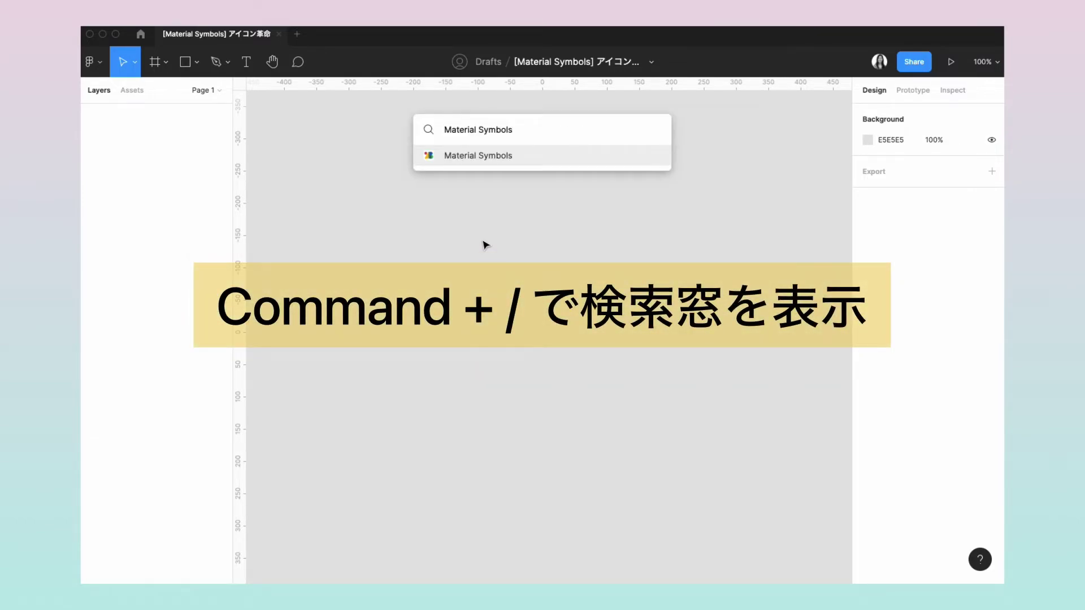
click(460, 155)
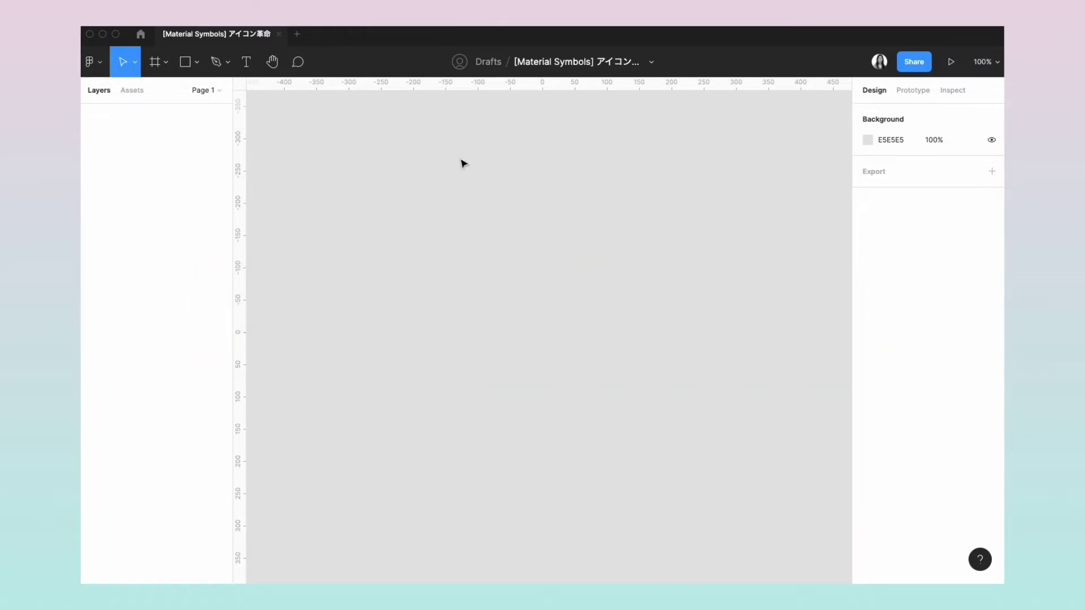
Step: Move the plugin window left and scroll through the icon grid
drag(539, 114, 453, 116)
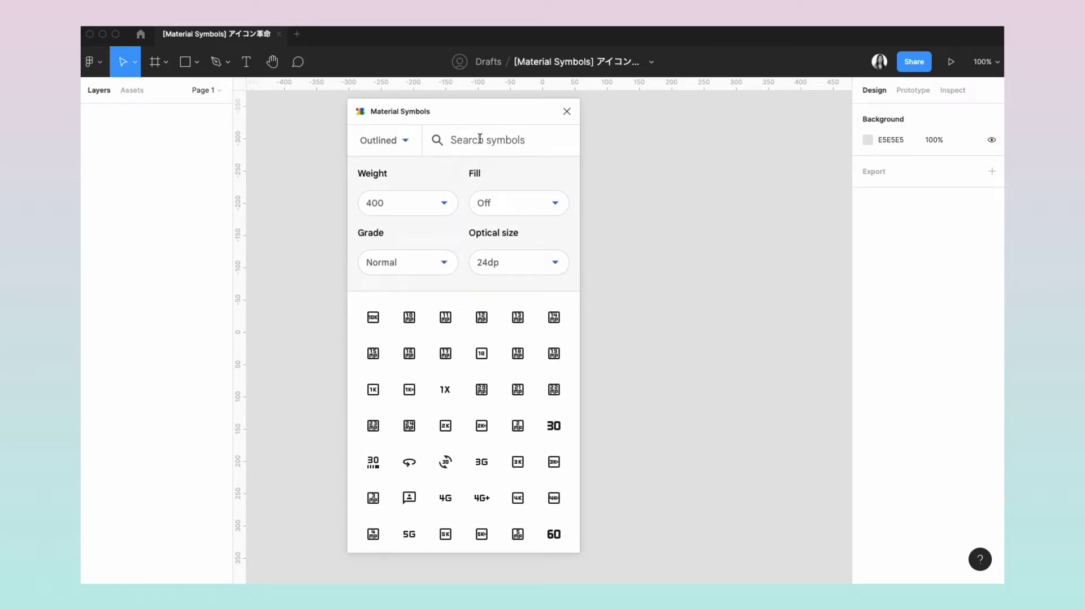
scroll(441, 402, down, 5)
scroll(441, 400, down, 5)
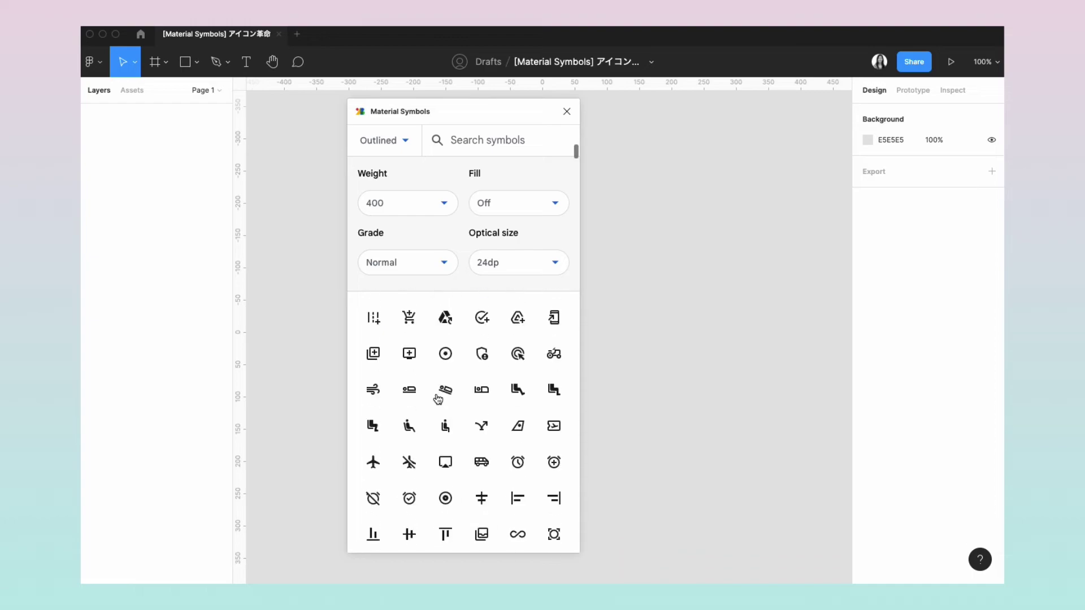
scroll(438, 399, down, 5)
scroll(438, 399, down, 5)
Step: Search the symbols for 'close' and select the close icon
click(518, 140)
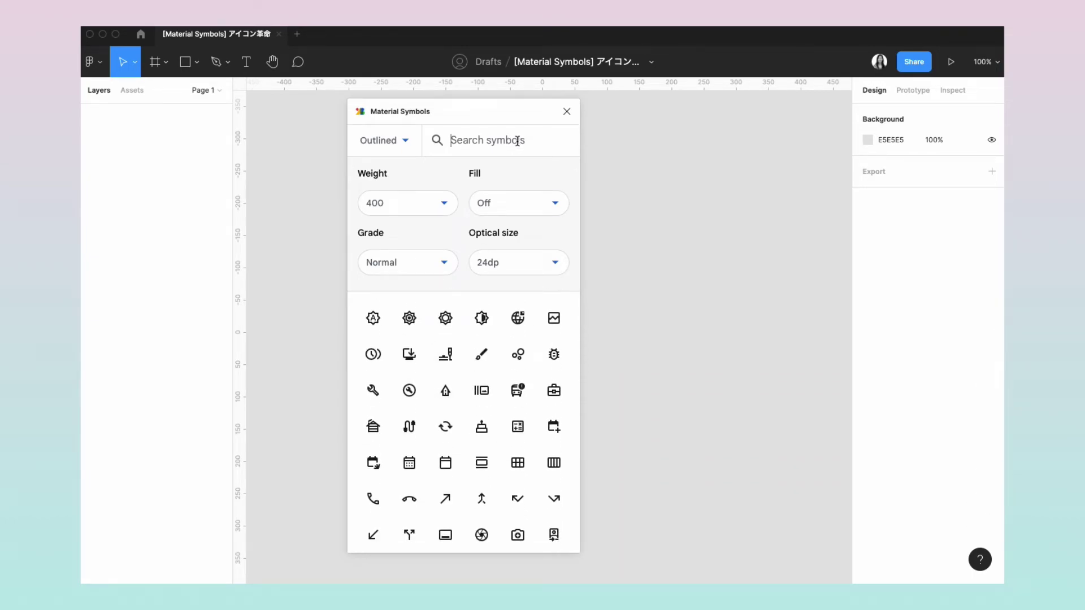
text(acc)
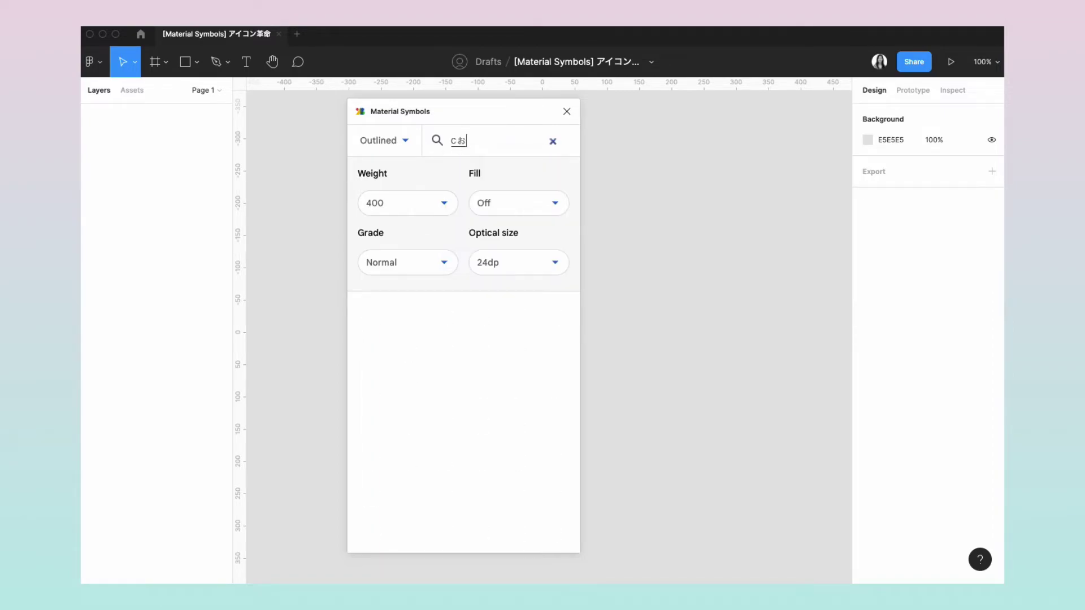
key(BackSpace)
key(BackSpace)
key(BackSpace)
text(clo)
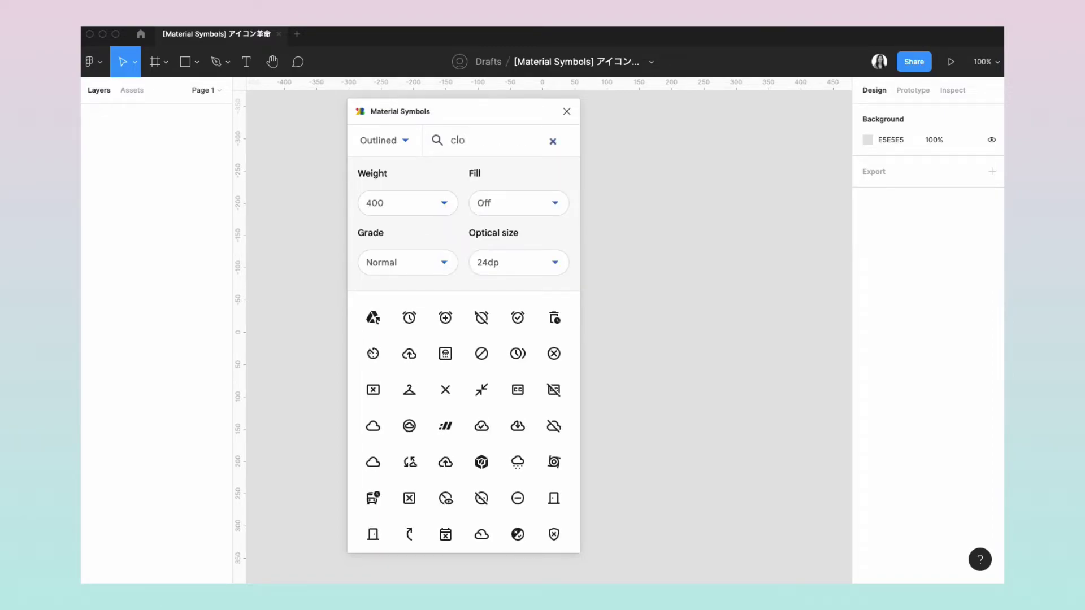
text(se)
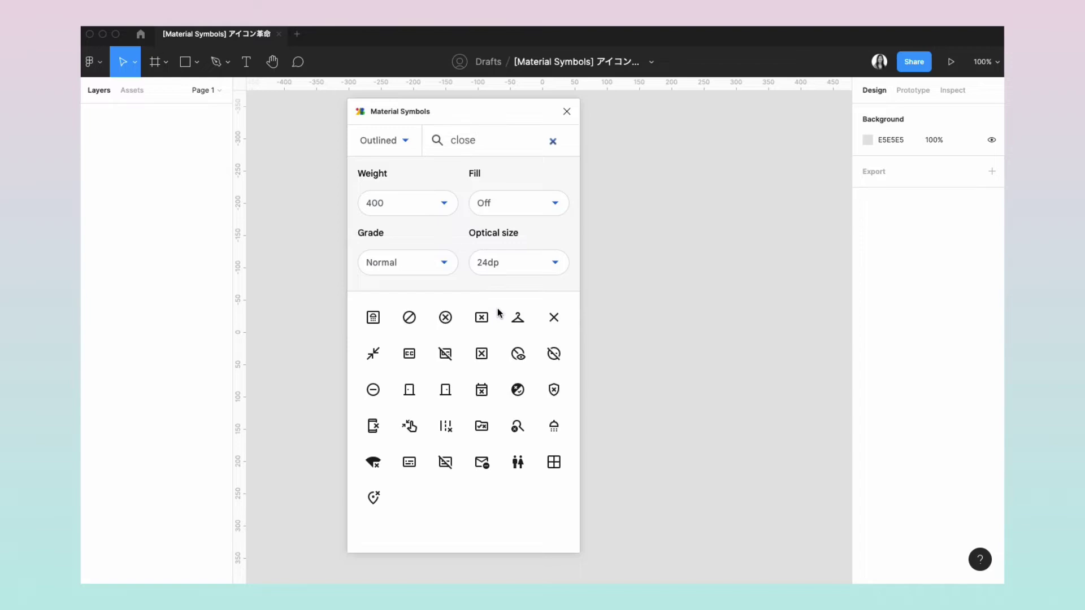
click(552, 321)
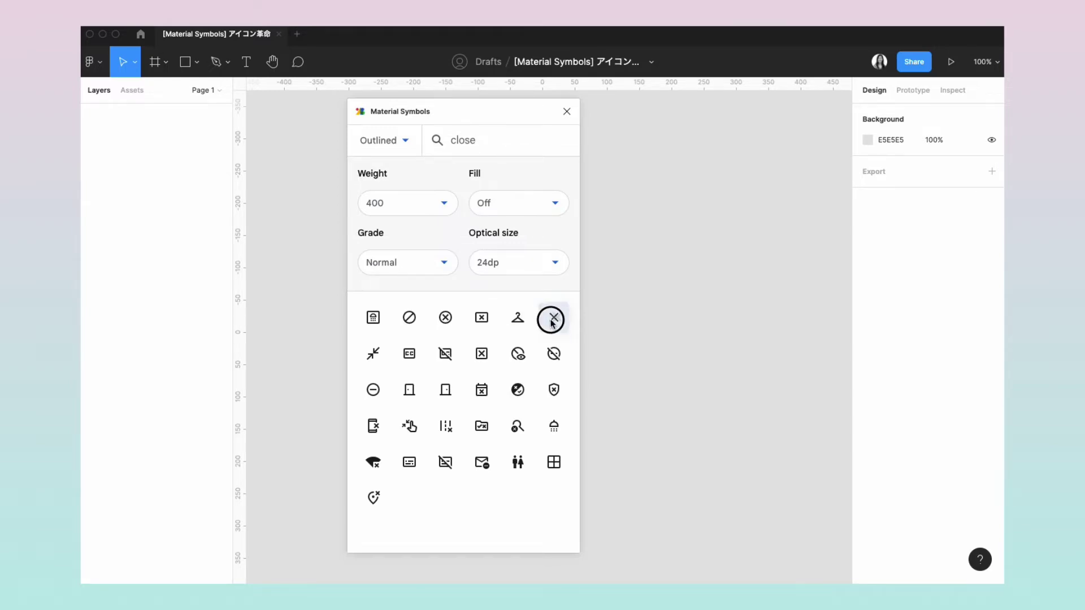
click(537, 117)
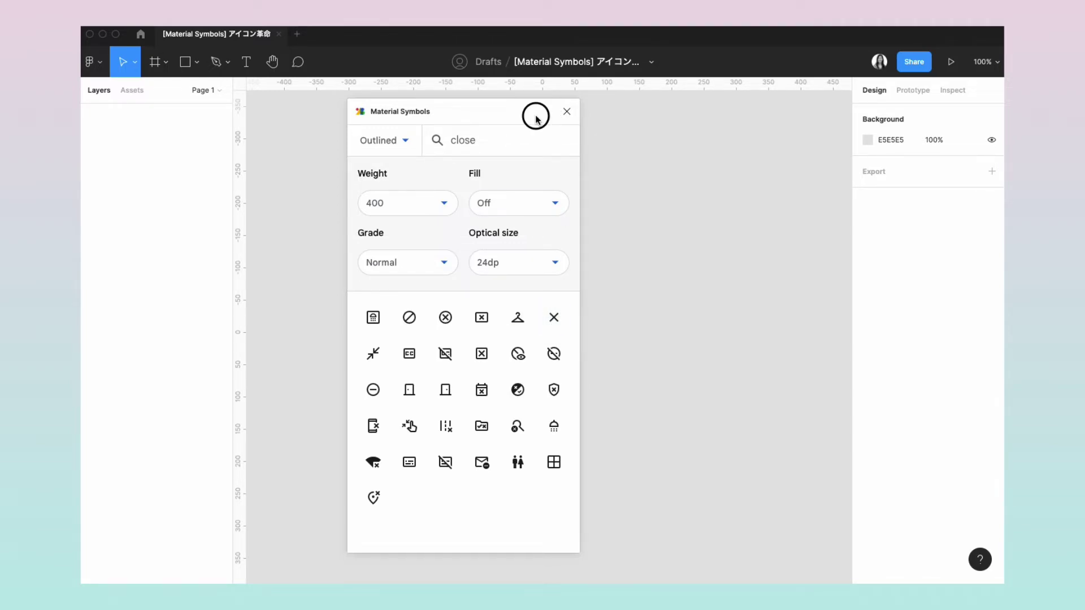
drag(537, 118, 432, 117)
Step: Insert the close icon and set its weight to 100, after trying 500 and 700
click(451, 312)
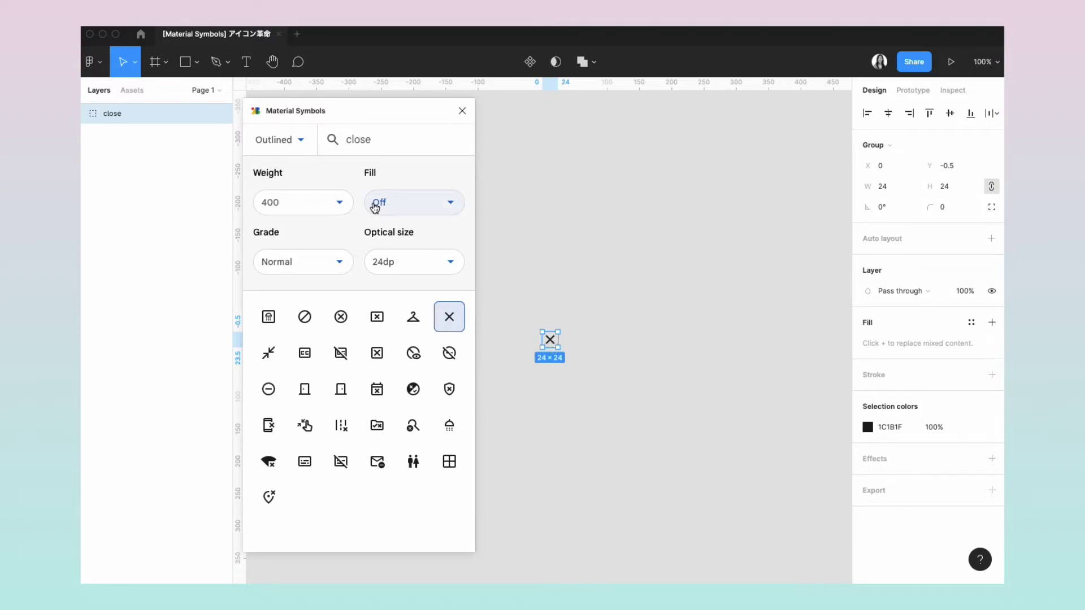
click(341, 202)
click(283, 323)
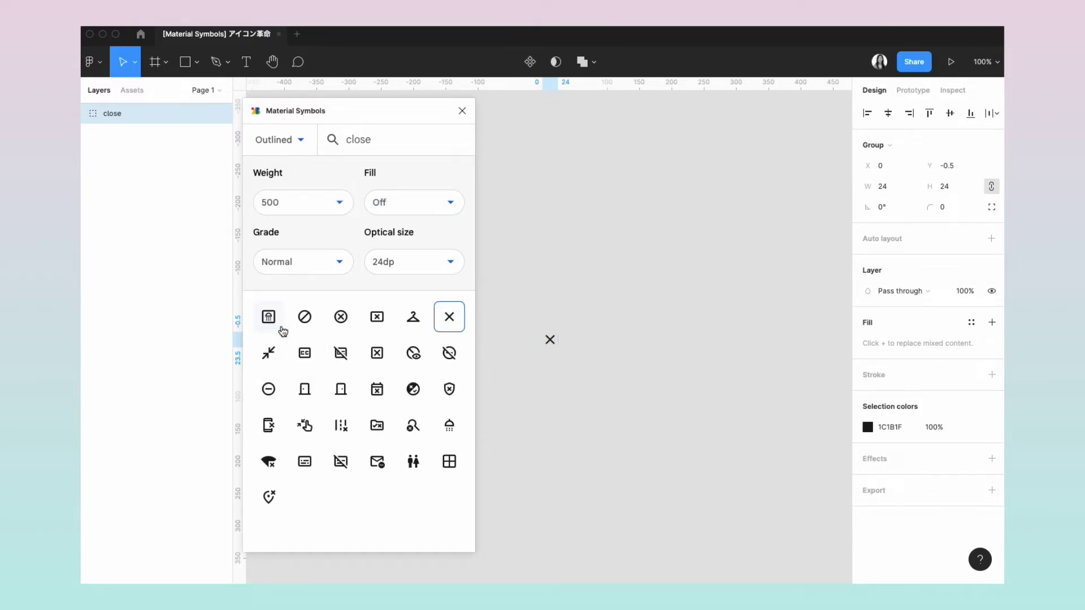
click(310, 202)
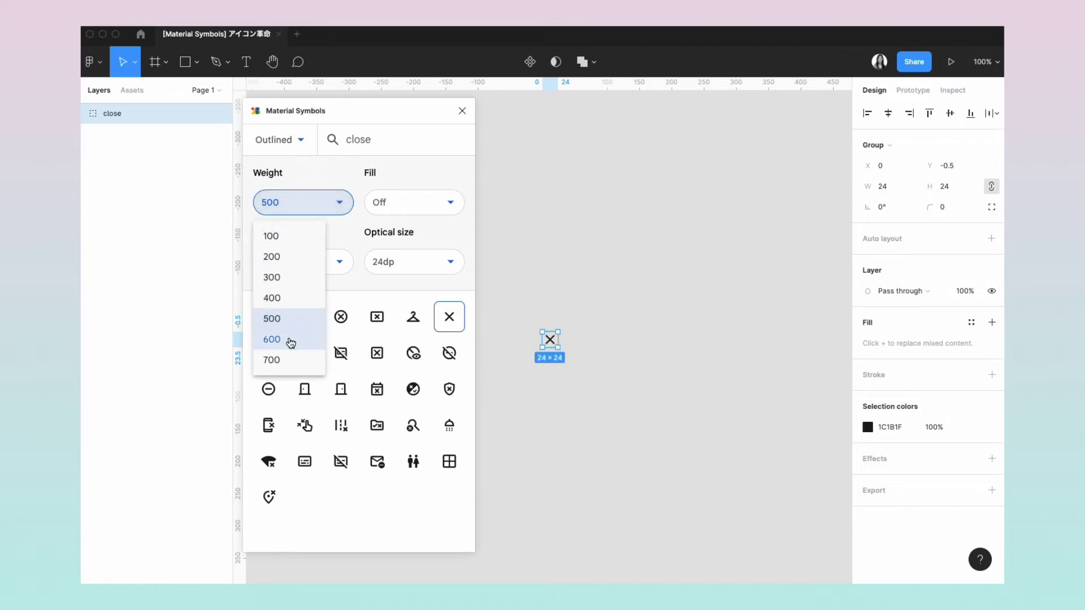
click(285, 361)
click(315, 213)
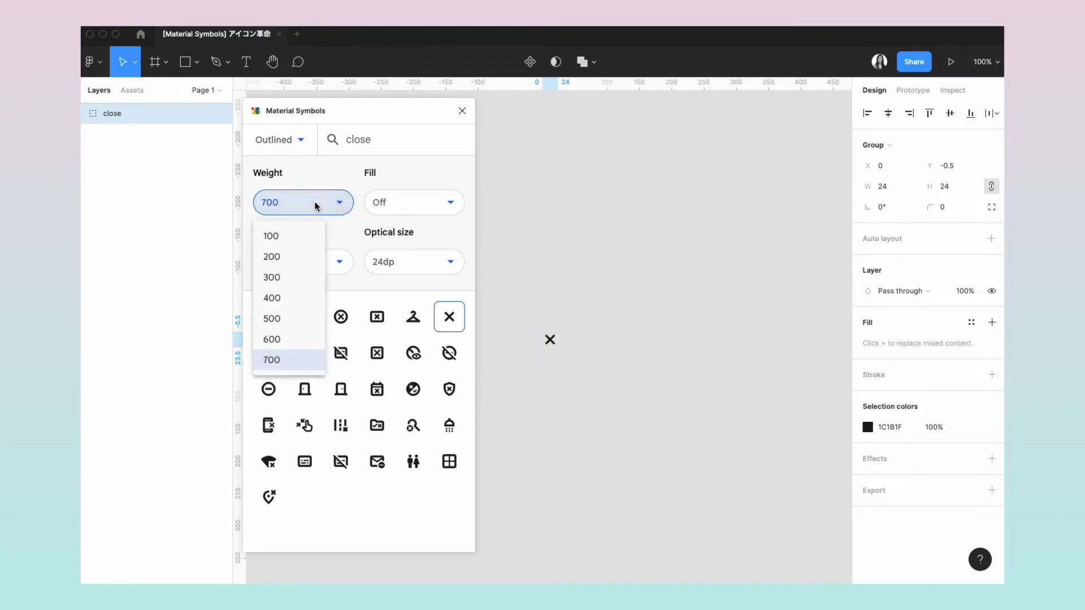
click(302, 236)
click(531, 320)
scroll(537, 362, up, 5)
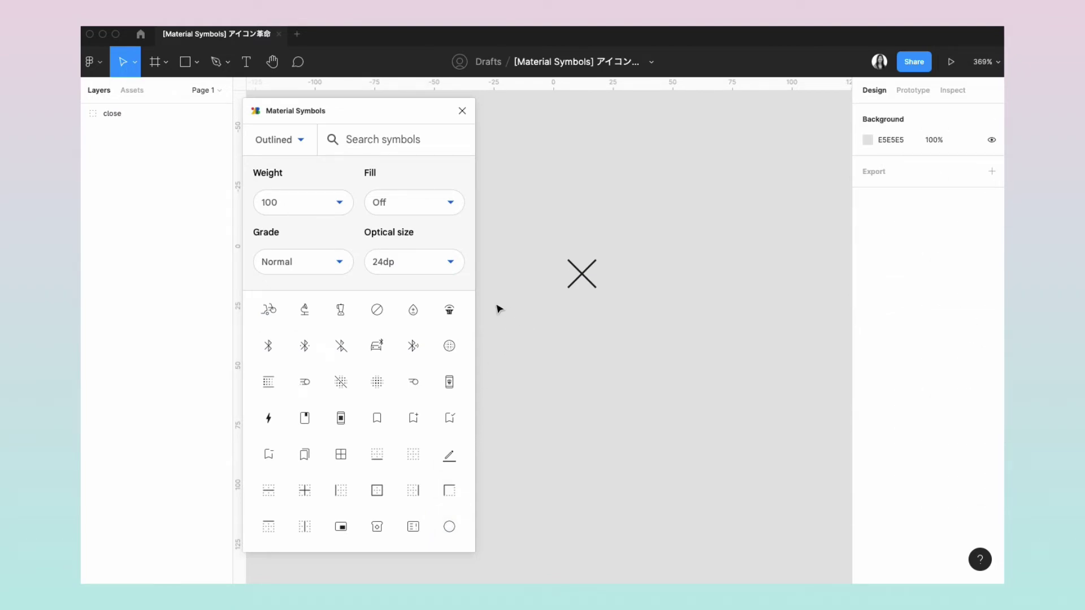
Step: At weight 400, insert a bookmark icon and place it right of the close icon
click(338, 203)
click(307, 300)
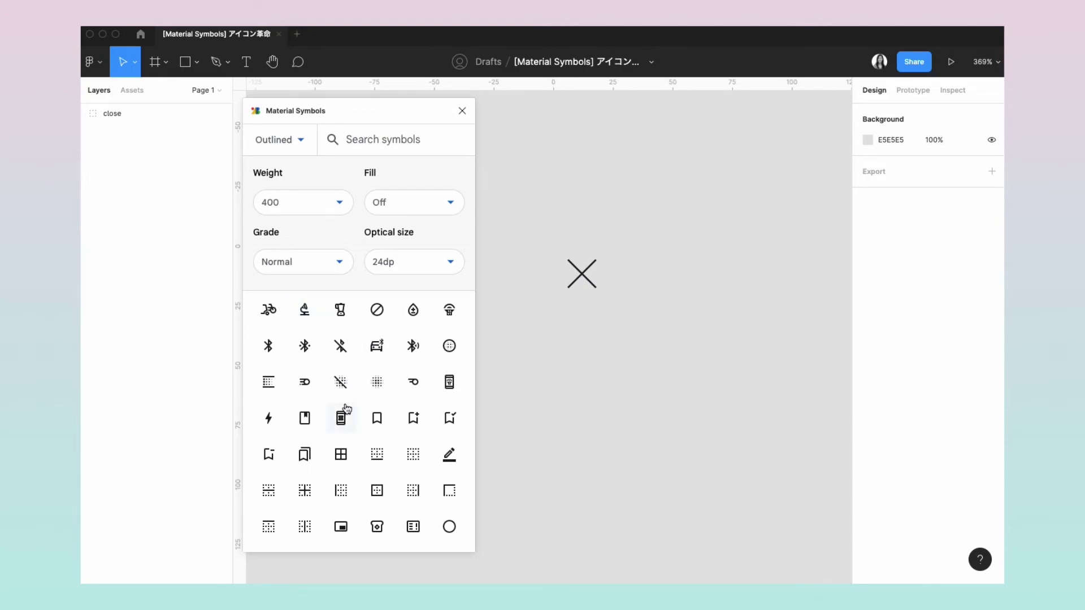
click(364, 424)
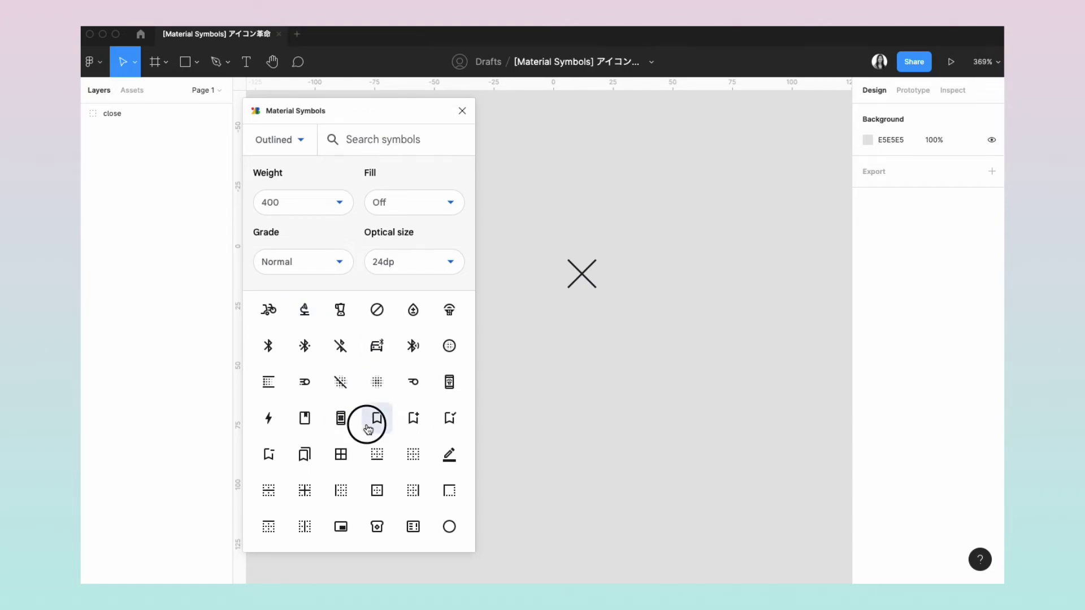
drag(581, 369, 669, 285)
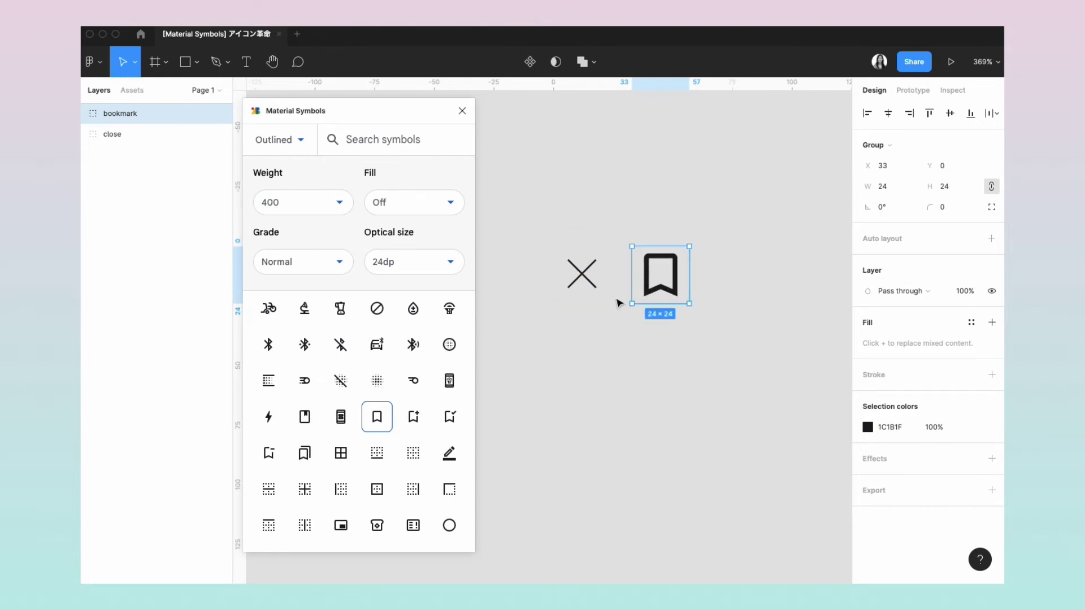
click(559, 357)
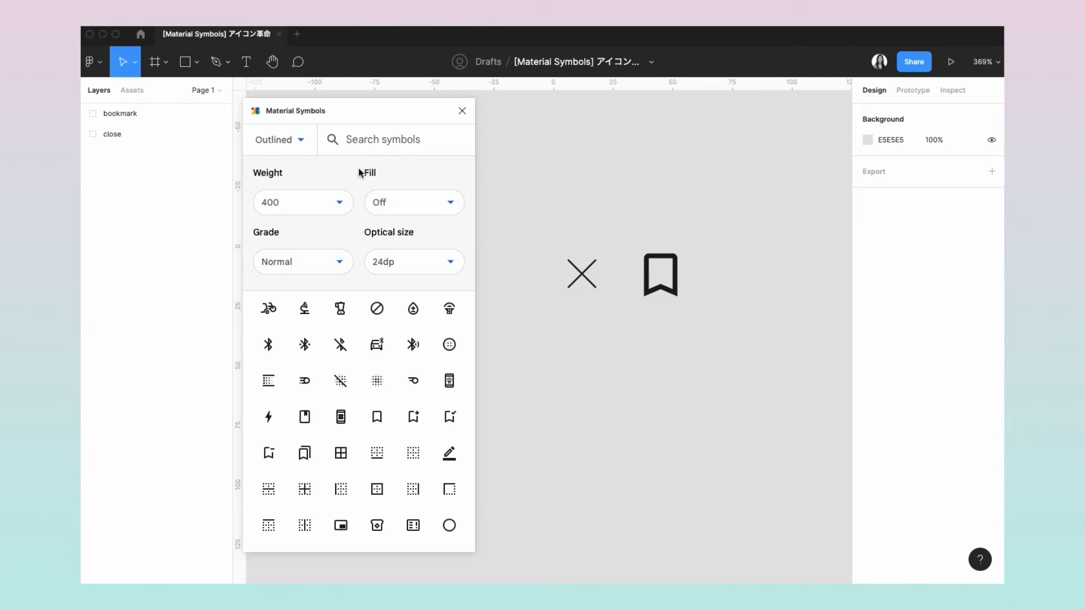
drag(365, 121, 379, 125)
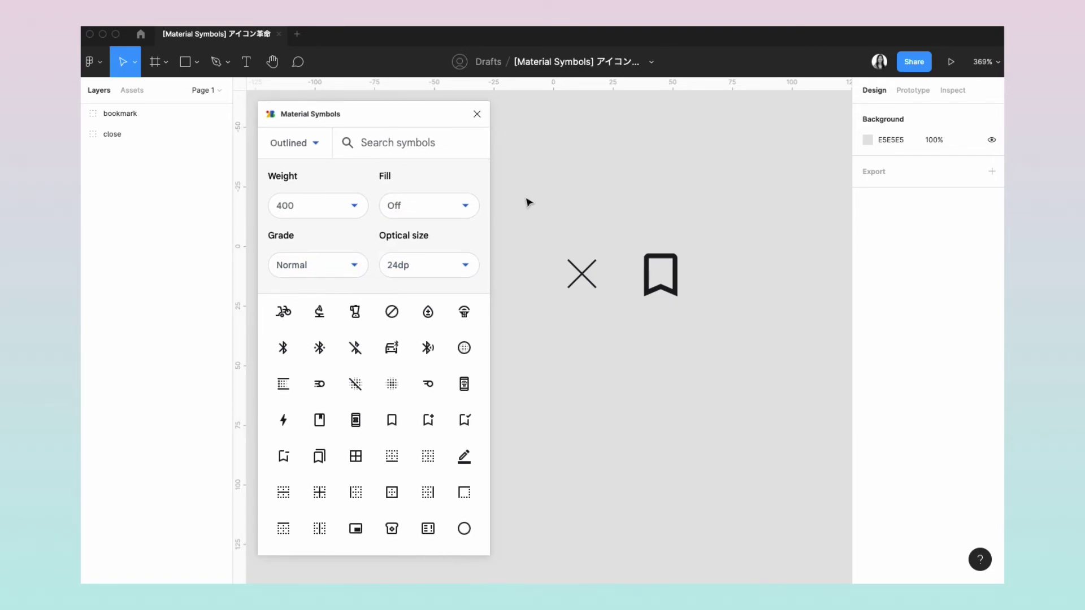